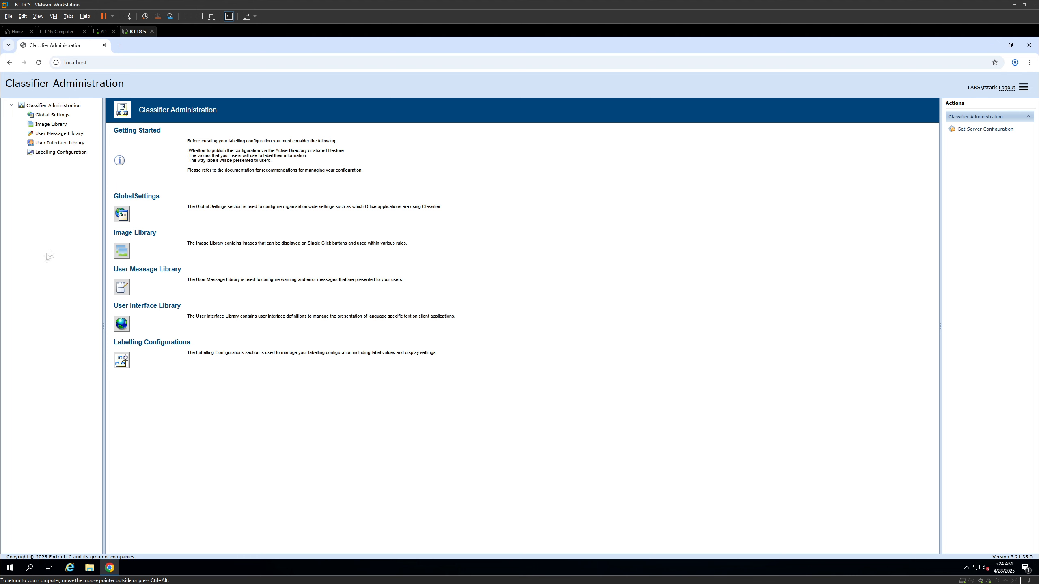
Import the licence file impCOF.lic into the Global Settings licences and save the licence list.
{"action": "left_click", "coordinate": [58, 119]}
{"action": "left_click", "coordinate": [139, 182]}
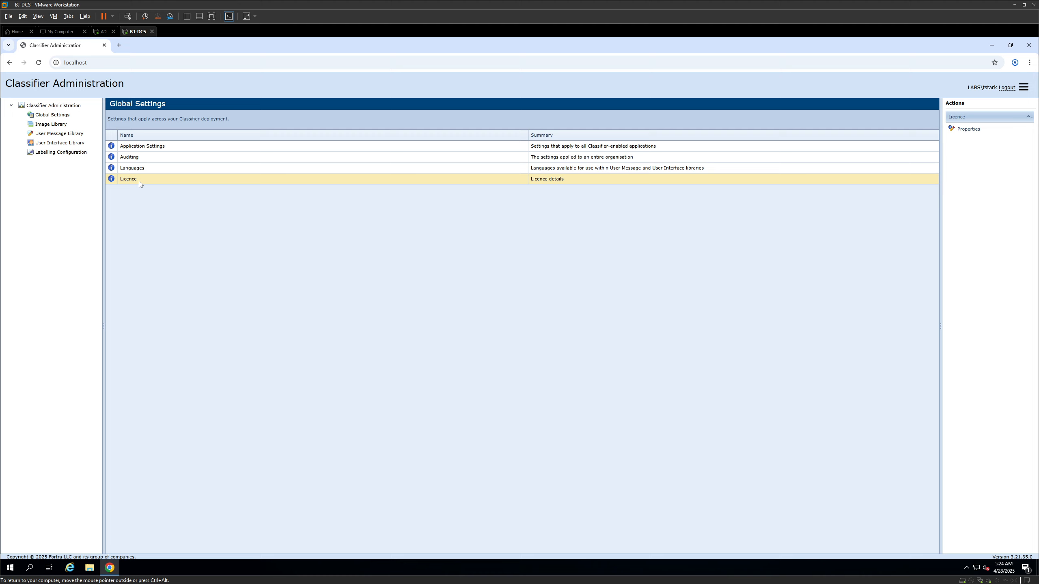
{"action": "double_click", "coordinate": [147, 181]}
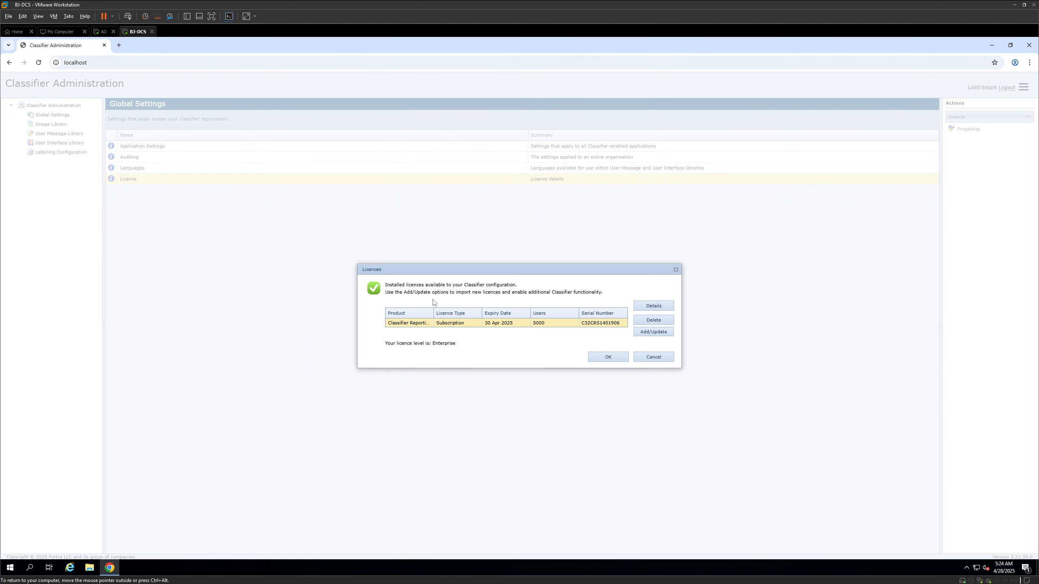
{"action": "left_click", "coordinate": [662, 332]}
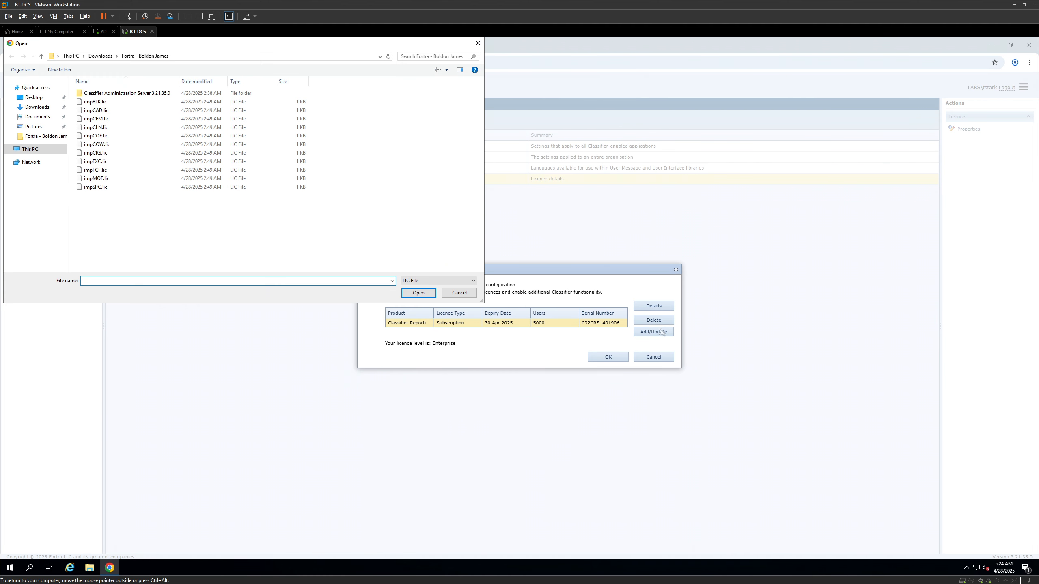
{"action": "double_click", "coordinate": [127, 137]}
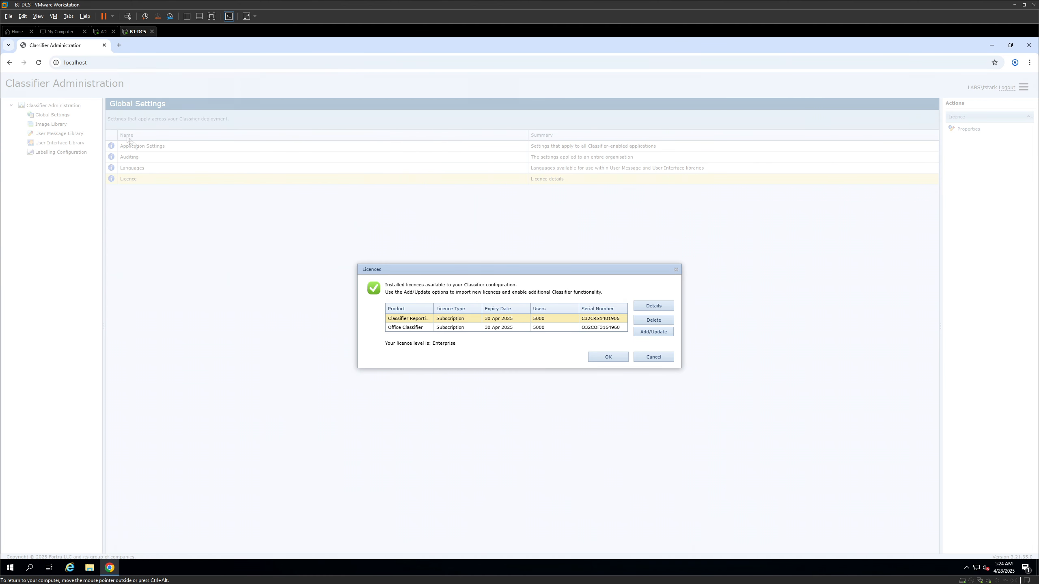
{"action": "left_click", "coordinate": [609, 357]}
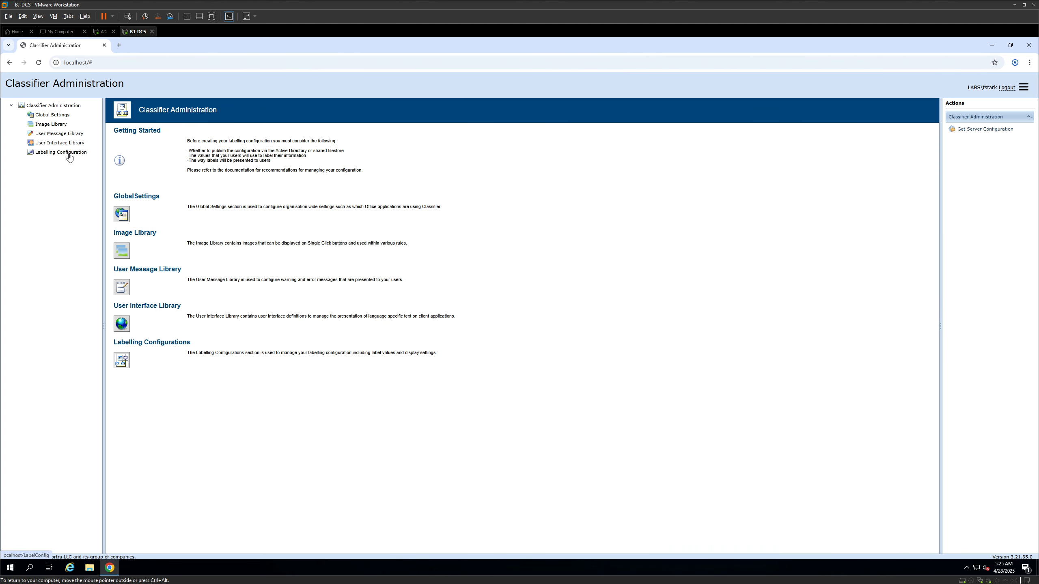
Create a labelling configuration named "labs" from the Empty Configuration template in the Miscellaneous category.
{"action": "left_click", "coordinate": [44, 155]}
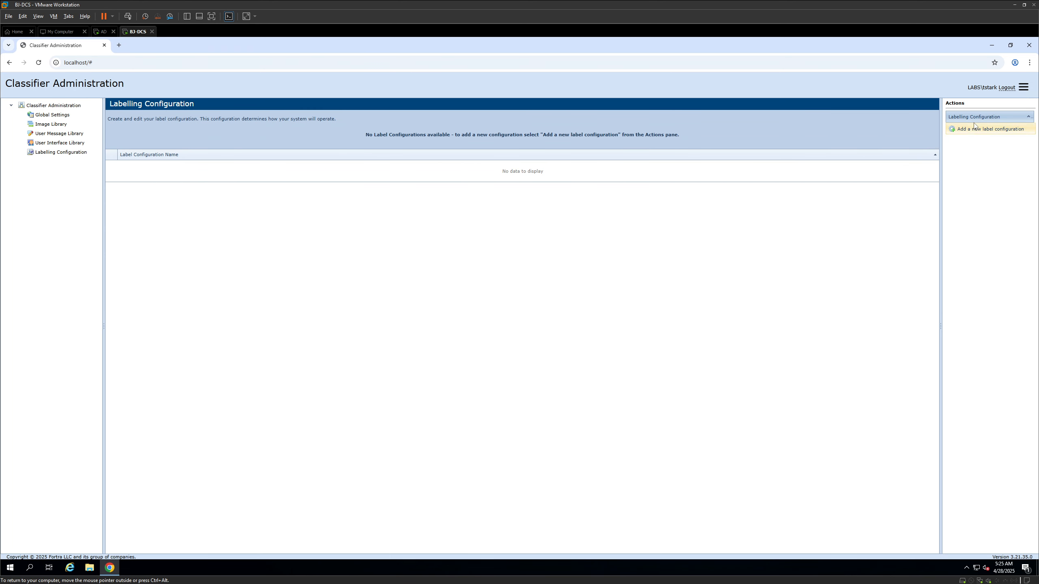
{"action": "left_click", "coordinate": [973, 130]}
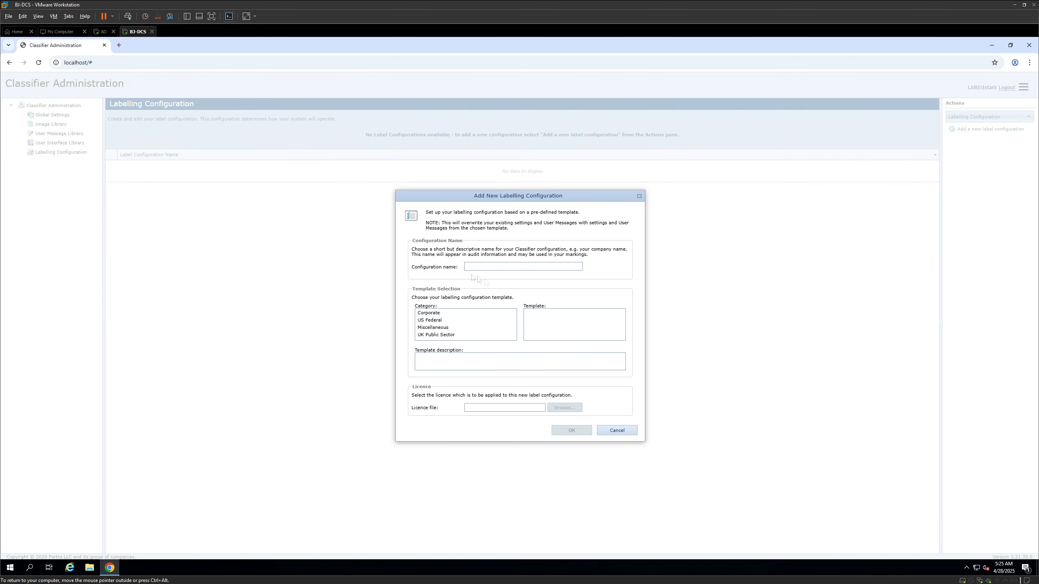
{"action": "left_click", "coordinate": [515, 267]}
{"action": "left_click", "coordinate": [515, 281]}
{"action": "left_click", "coordinate": [428, 335]}
{"action": "left_click", "coordinate": [429, 329]}
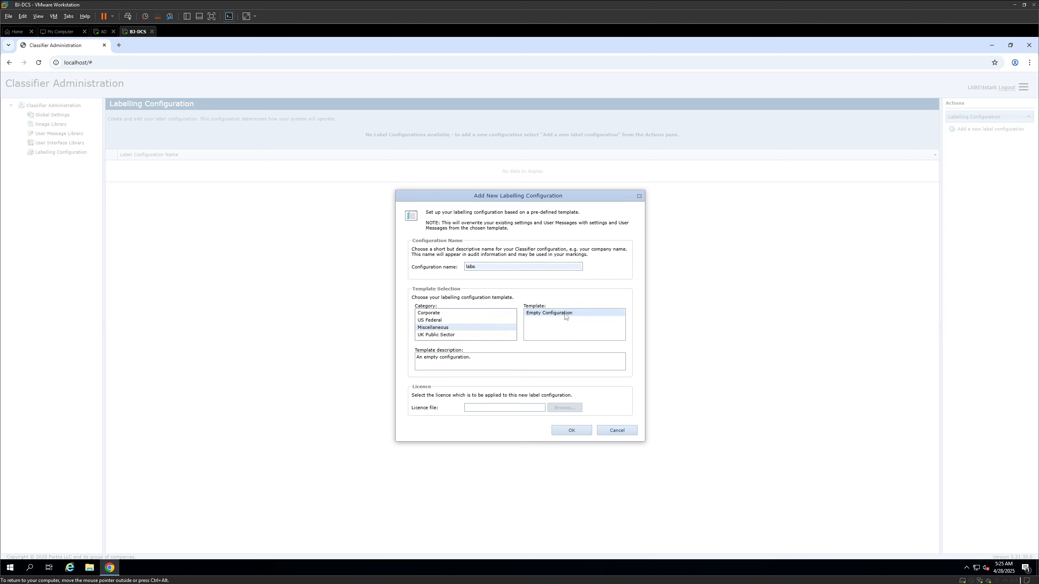
{"action": "left_click_drag", "start_coordinate": [411, 408], "coordinate": [451, 407]}
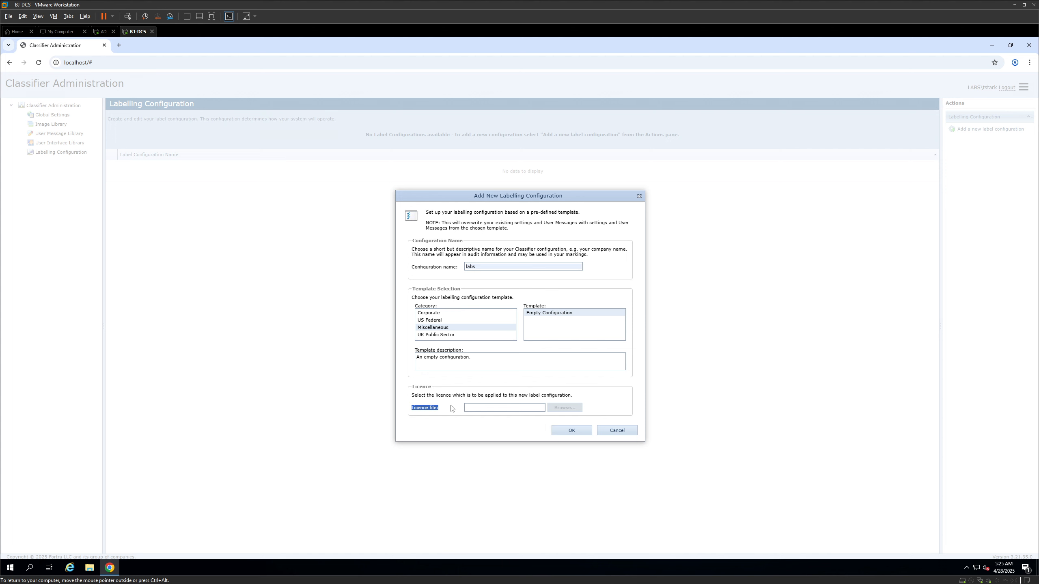
{"action": "left_click", "coordinate": [580, 433]}
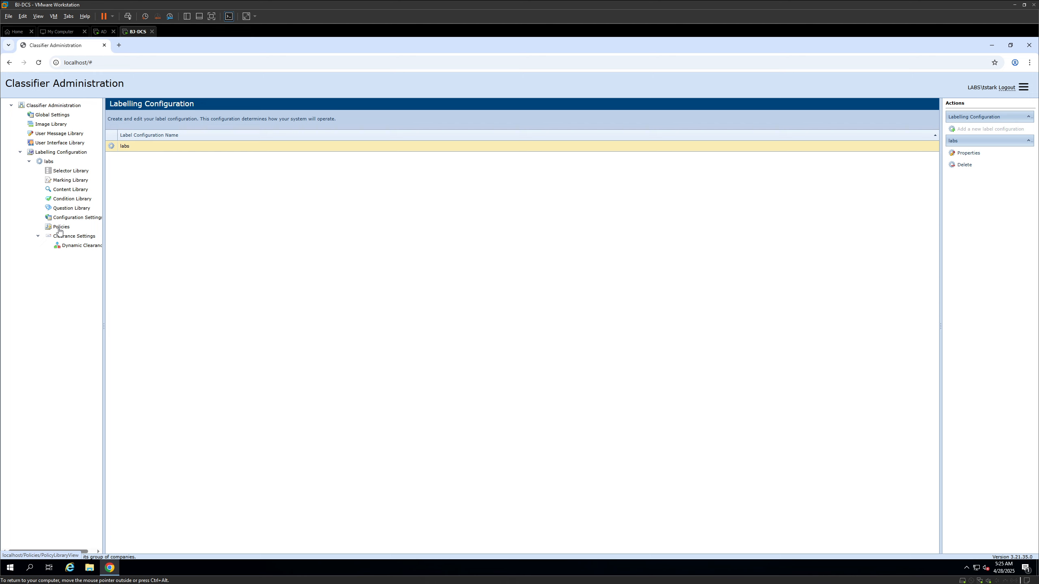
Add a policy named "Lab" to the labs labelling configuration, keeping the default policy options.
{"action": "left_click", "coordinate": [59, 229]}
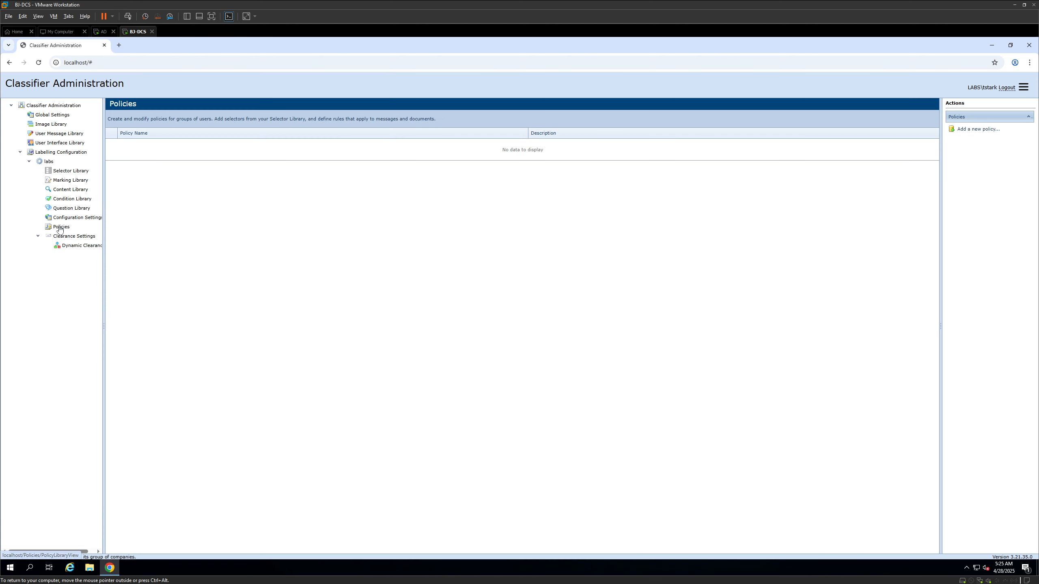
{"action": "left_click", "coordinate": [977, 129]}
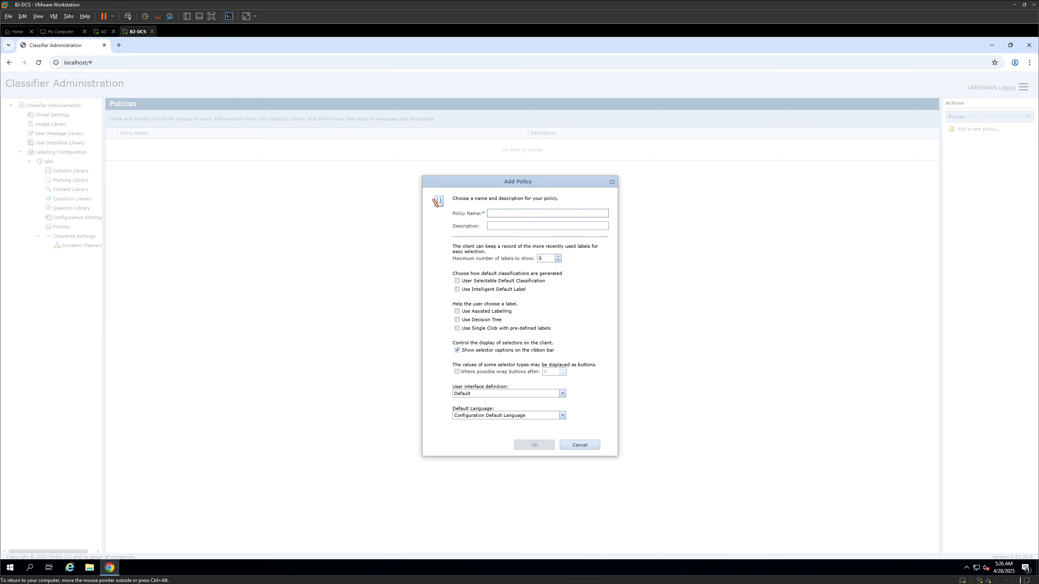
{"action": "type", "text": "Lab"}
{"action": "left_click", "coordinate": [542, 449]}
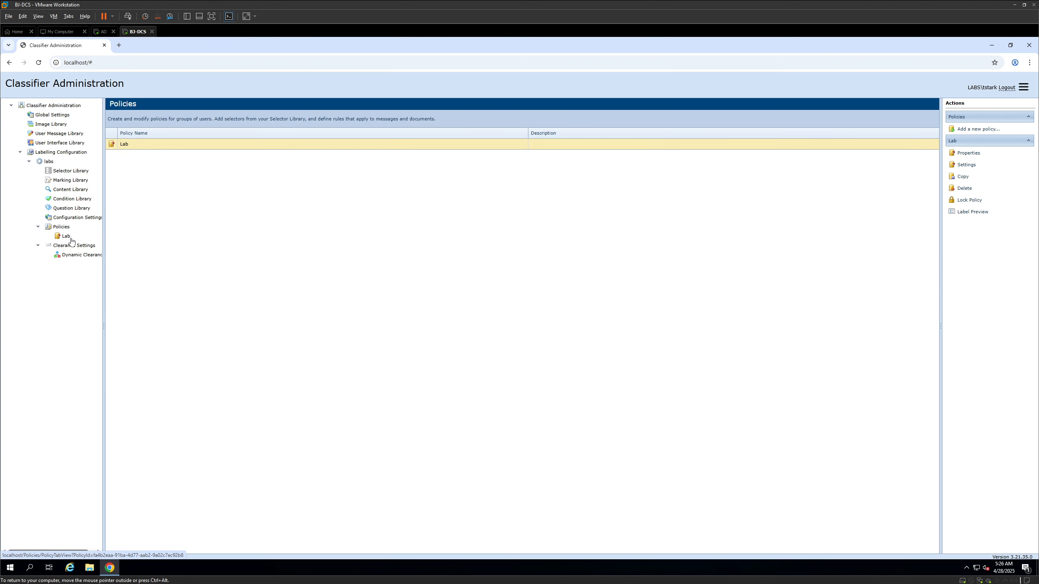
Review the Lab policy's selectors, rules, suggested classification and default label sections.
{"action": "left_click", "coordinate": [64, 238]}
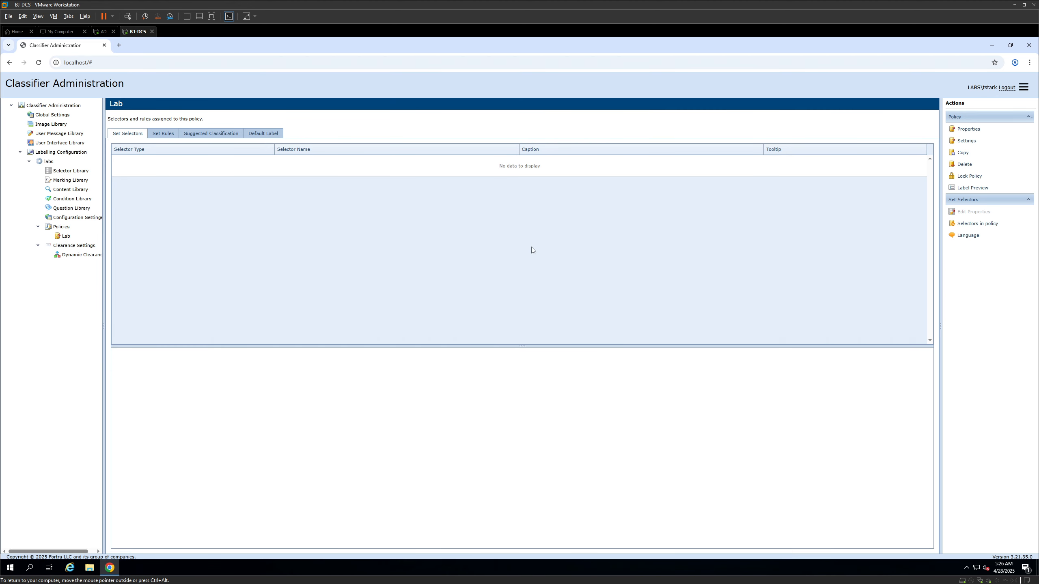
{"action": "left_click", "coordinate": [163, 134]}
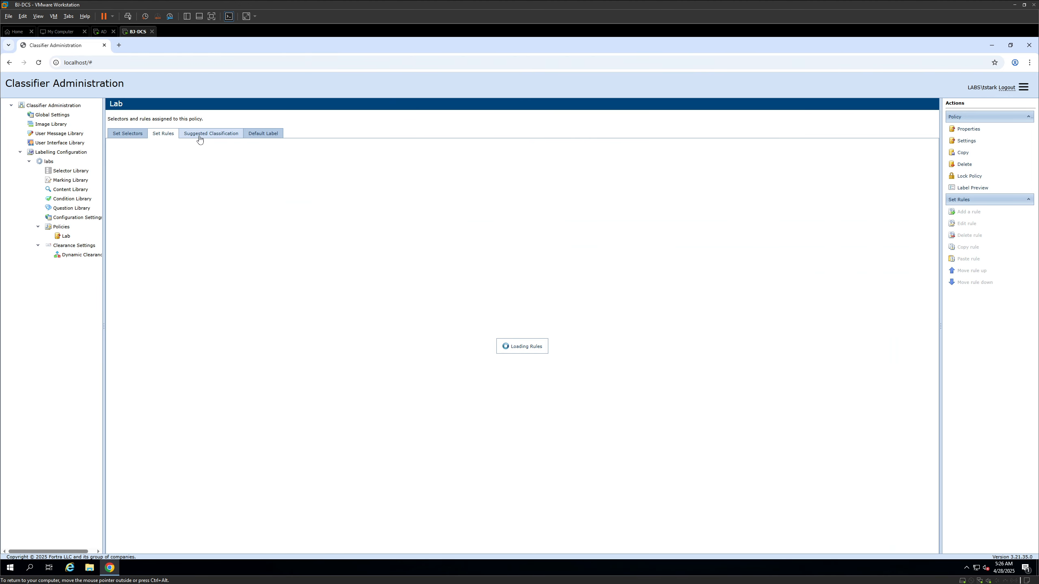
{"action": "left_click", "coordinate": [201, 134]}
{"action": "left_click", "coordinate": [263, 134]}
{"action": "left_click", "coordinate": [164, 134]}
{"action": "double_click", "coordinate": [126, 154]}
{"action": "left_click", "coordinate": [127, 134]}
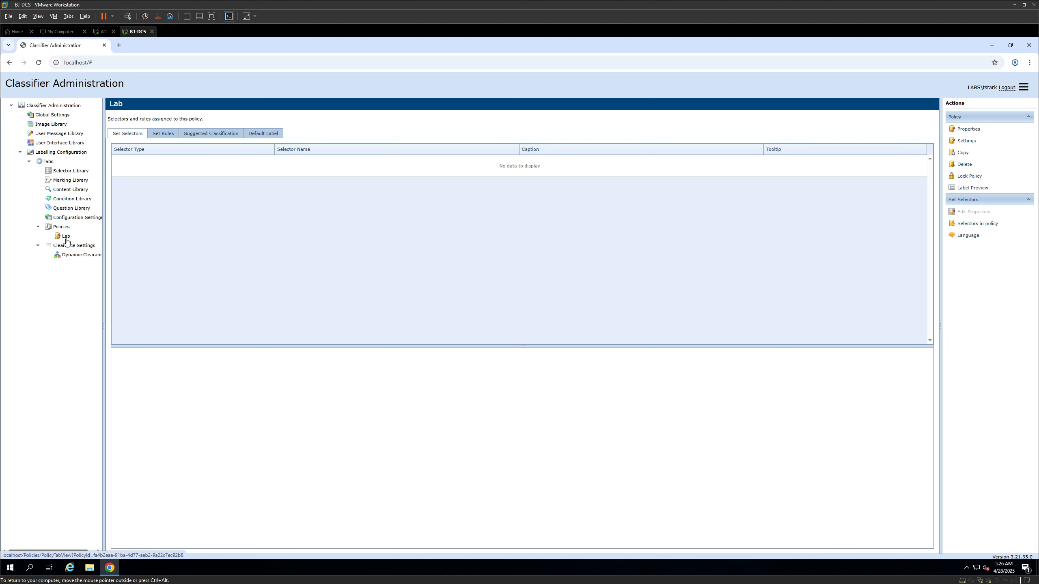
Start a new single selection list in the labs Selector Library and name it "Label 1".
{"action": "left_click", "coordinate": [64, 172]}
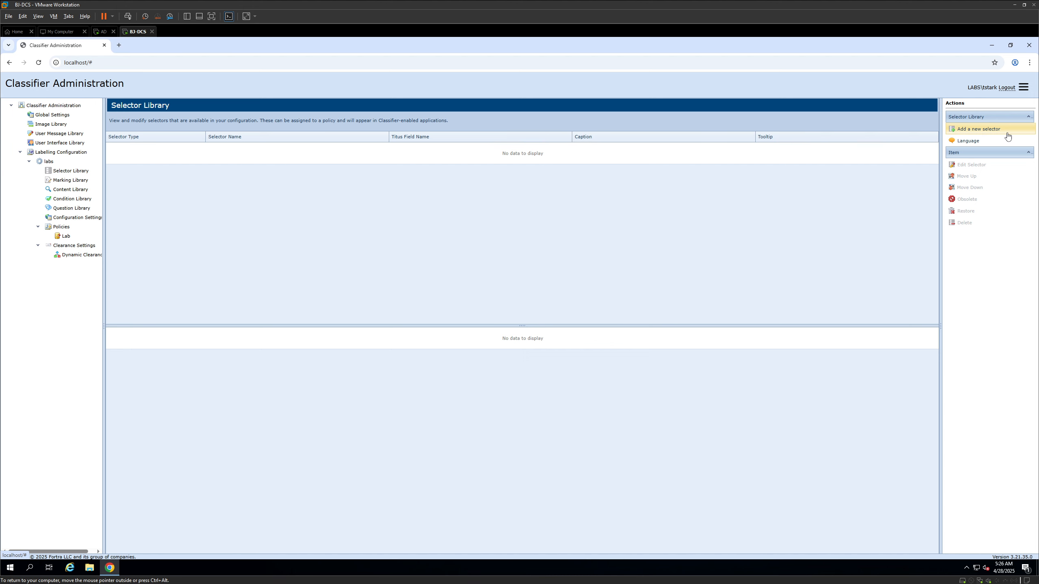
{"action": "left_click", "coordinate": [960, 130]}
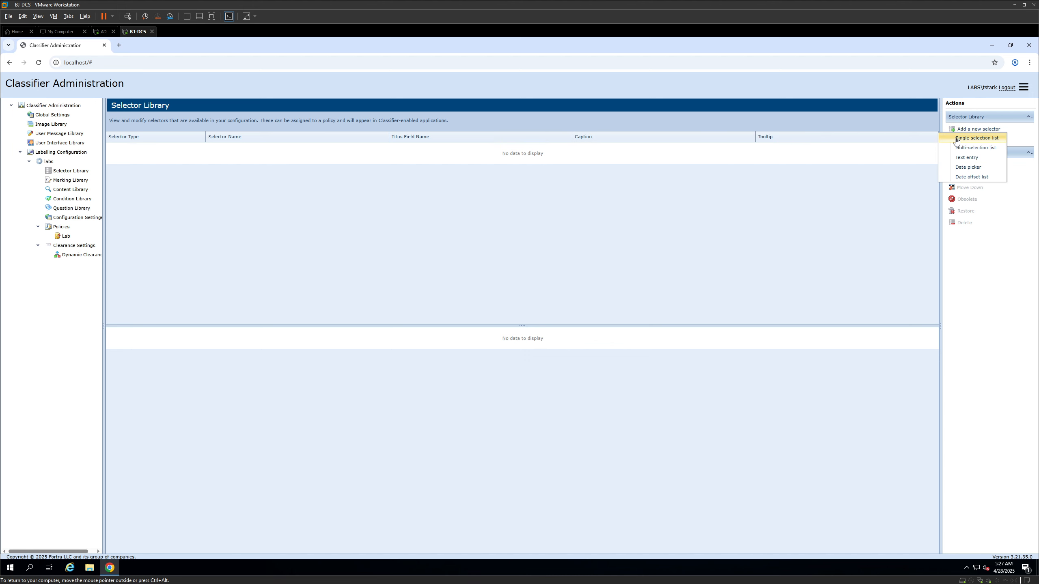
{"action": "left_click", "coordinate": [994, 139]}
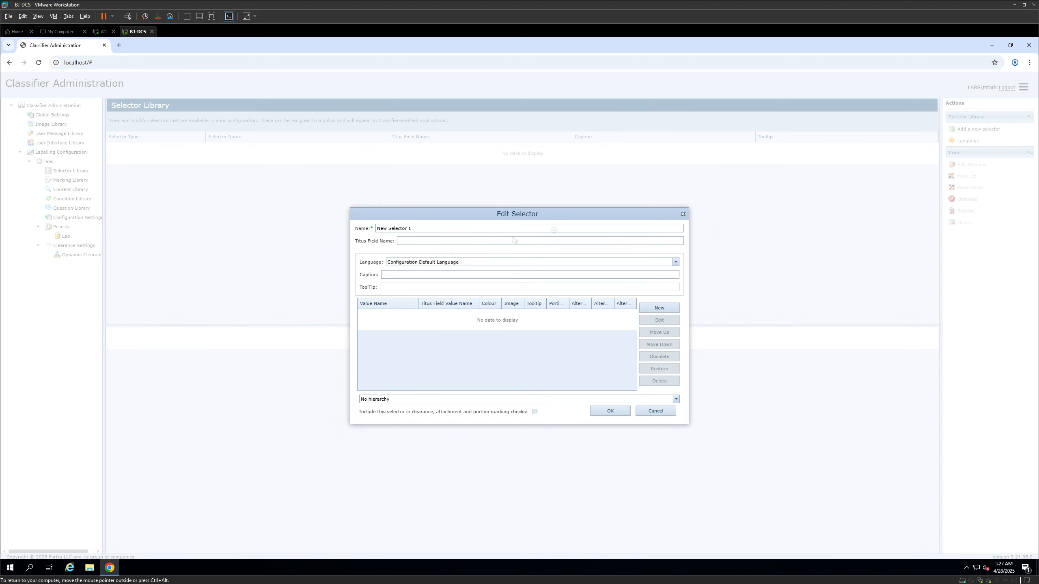
{"action": "type", "text": "a"}
{"action": "type", "text": "Labe"}
{"action": "left_click_drag", "start_coordinate": [395, 229], "coordinate": [354, 225]}
{"action": "left_click", "coordinate": [395, 229]}
Add the value "Public" to the Label 1 selector with the green colour #008000.
{"action": "left_click", "coordinate": [659, 308]}
{"action": "left_click", "coordinate": [469, 296]}
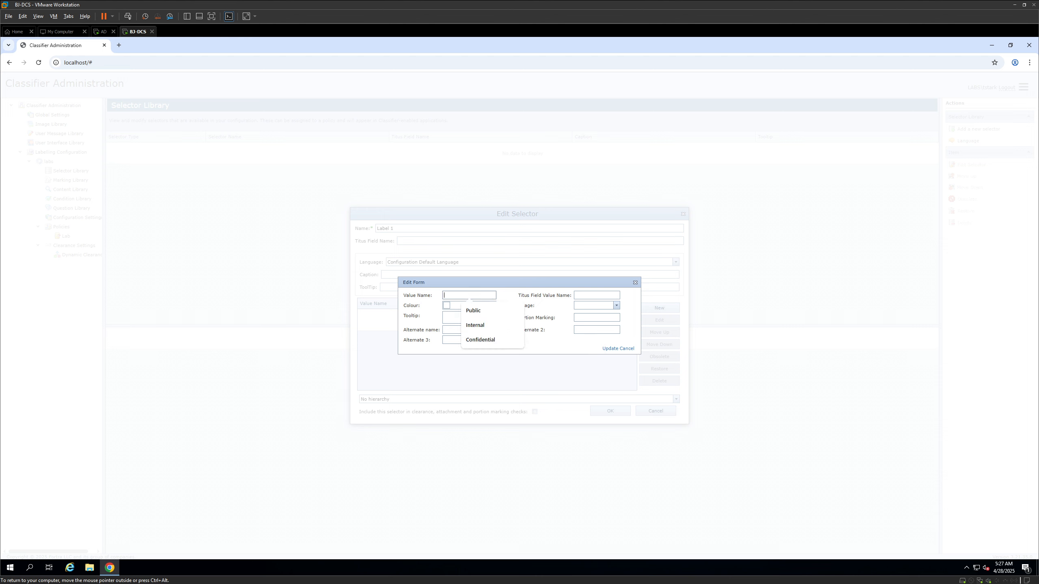
{"action": "left_click", "coordinate": [473, 310]}
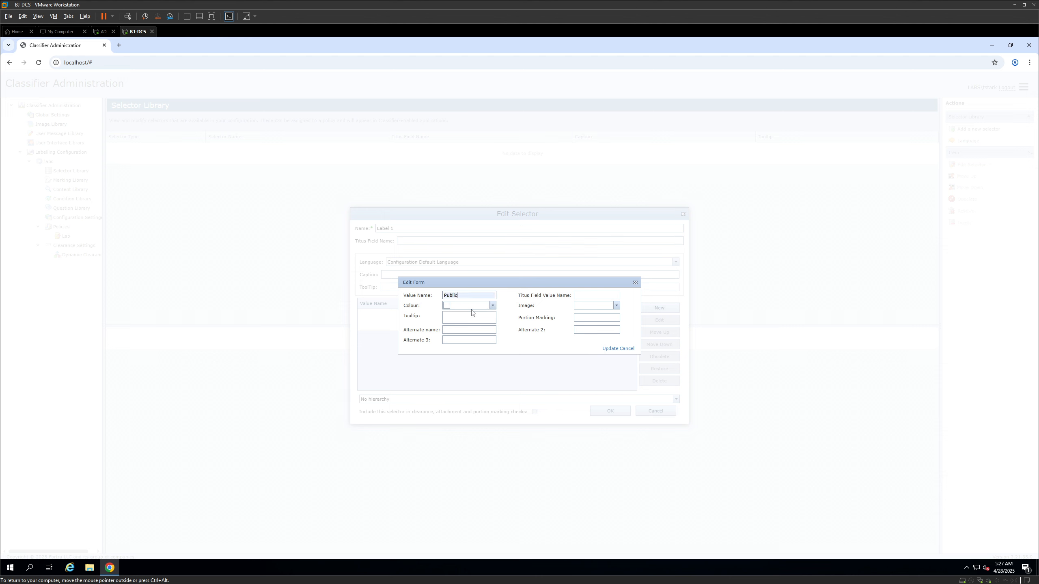
{"action": "left_click", "coordinate": [492, 305]}
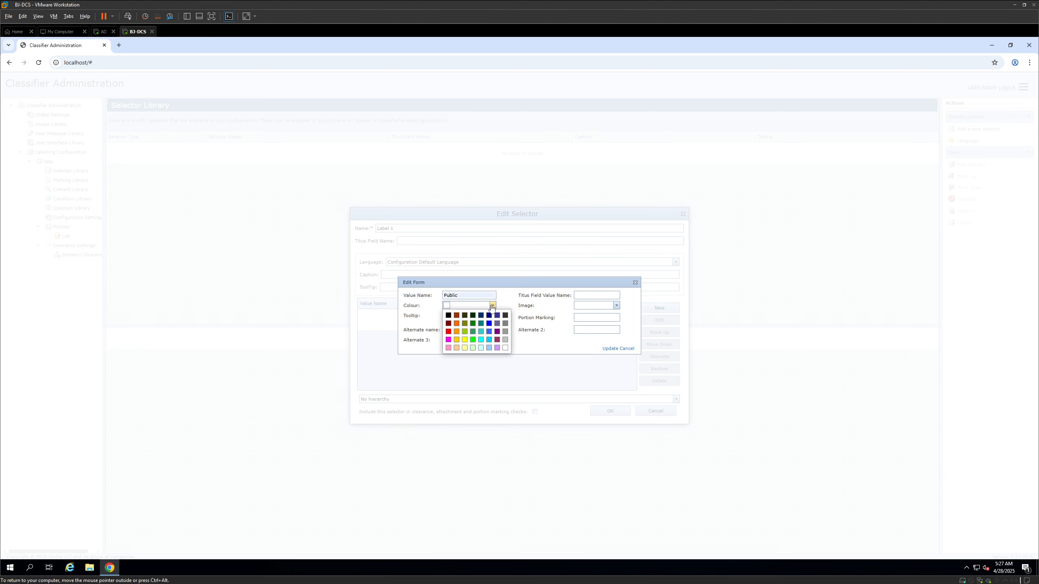
{"action": "left_click", "coordinate": [472, 324]}
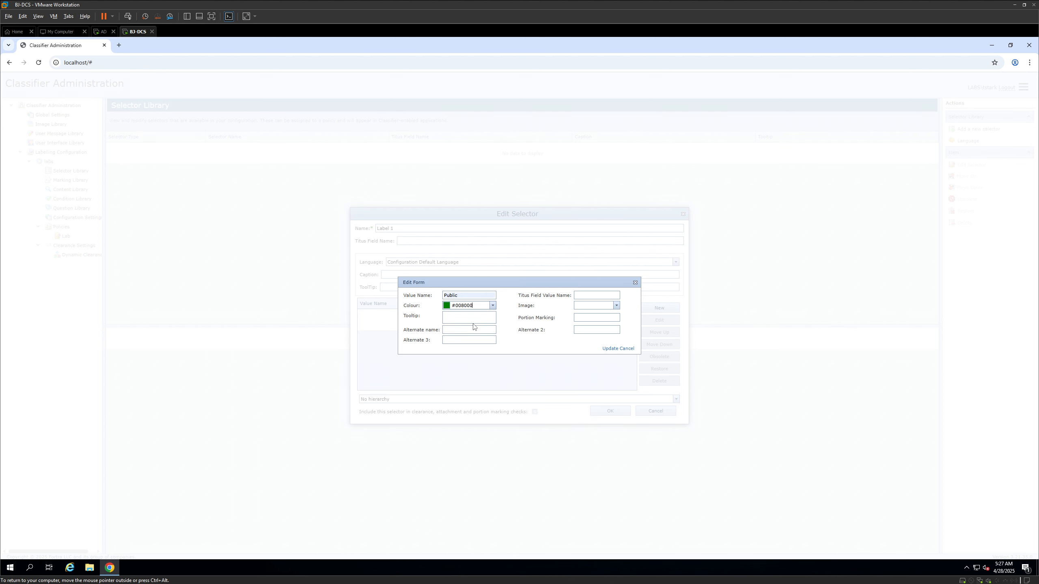
{"action": "left_click", "coordinate": [610, 349]}
Add the value "Internal" to the Label 1 selector with a golden yellow colour.
{"action": "left_click", "coordinate": [656, 308]}
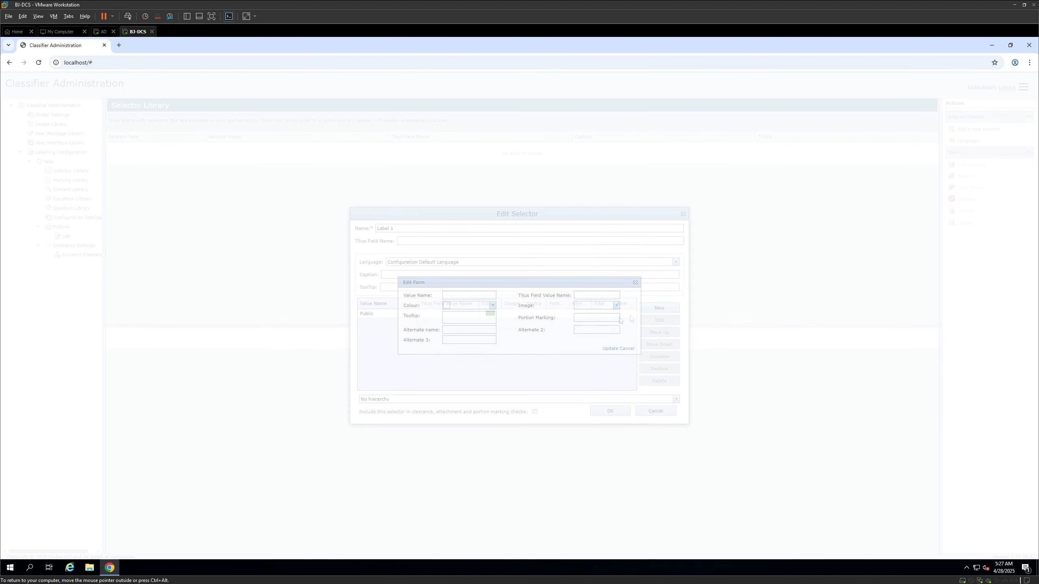
{"action": "left_click", "coordinate": [471, 298]}
{"action": "left_click", "coordinate": [475, 325]}
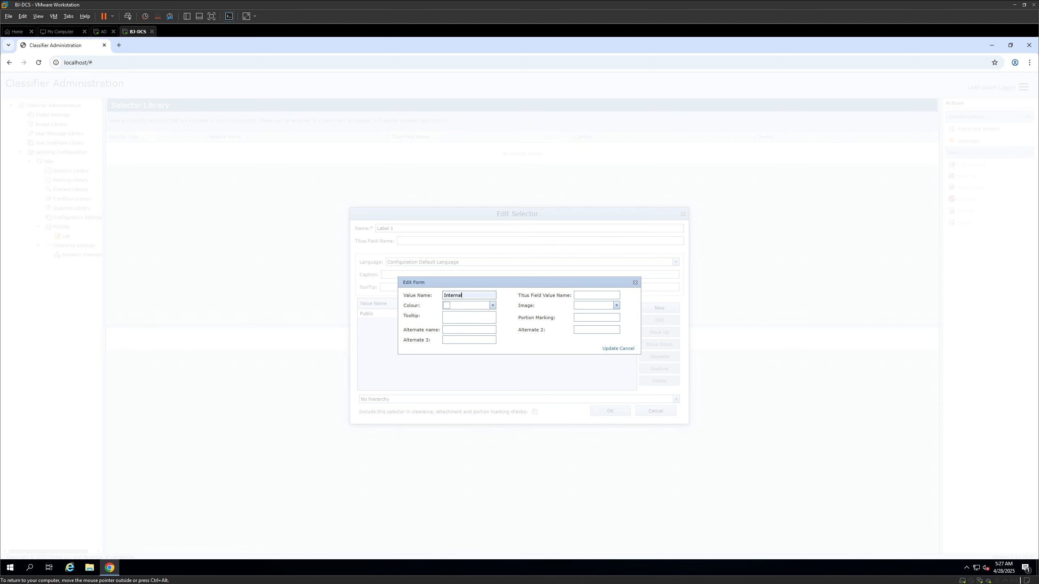
{"action": "left_click", "coordinate": [492, 305]}
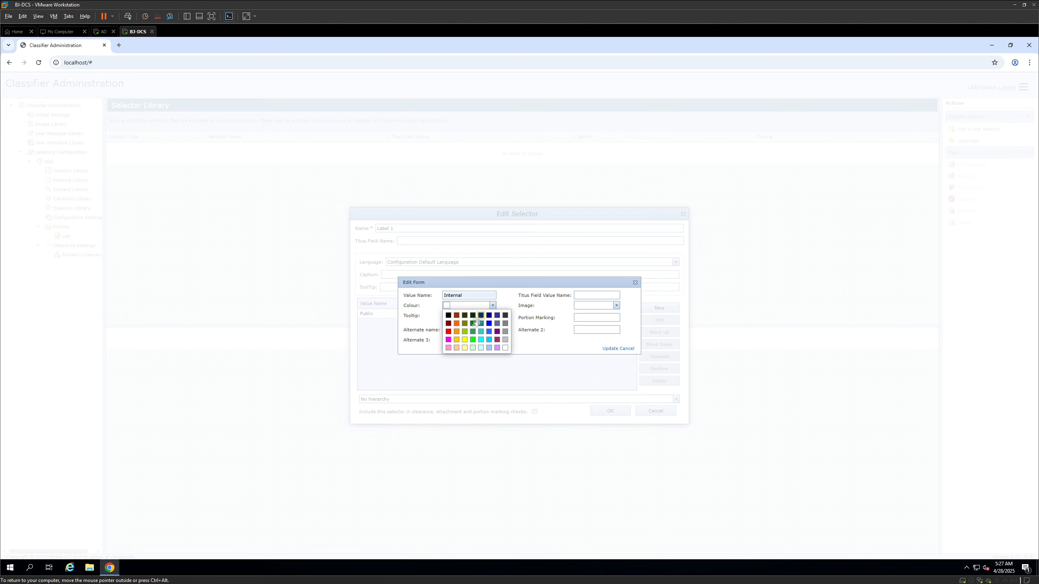
{"action": "left_click", "coordinate": [457, 340]}
{"action": "left_click", "coordinate": [610, 348]}
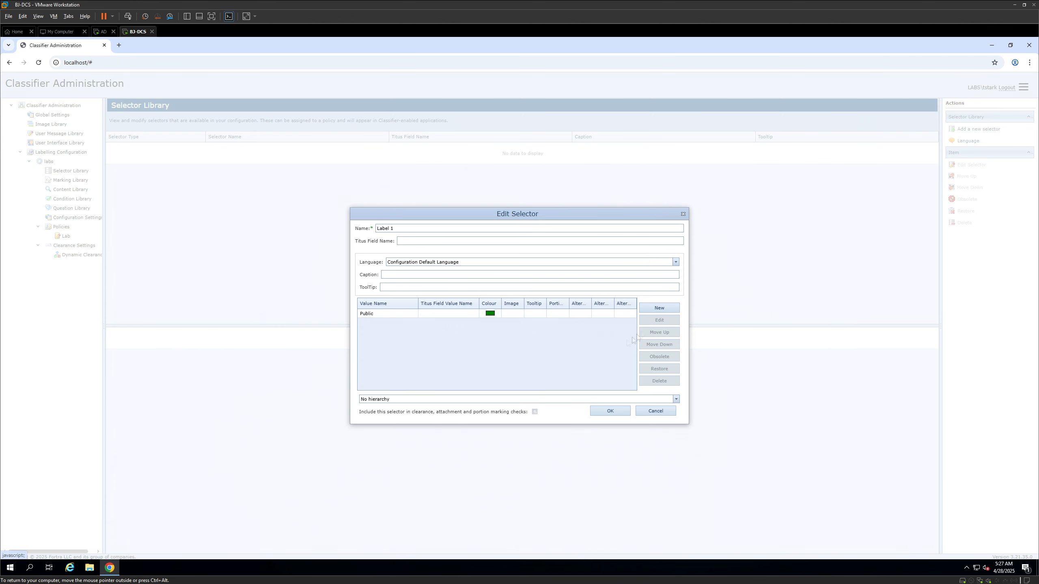
Add the value "Confidential" to the Label 1 selector with a red colour.
{"action": "left_click", "coordinate": [656, 310]}
{"action": "type", "text": "Confidential"}
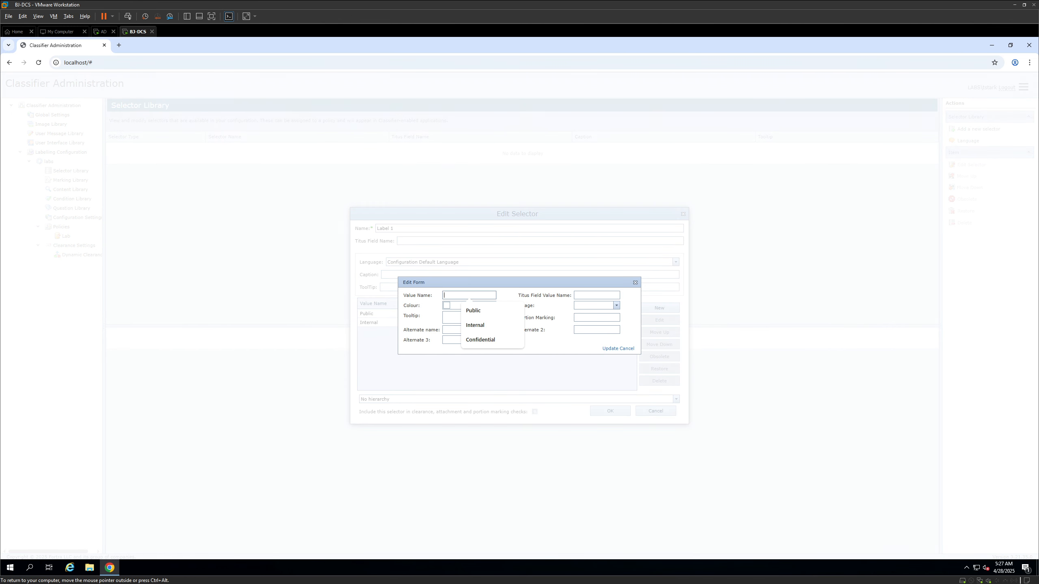
{"action": "left_click", "coordinate": [492, 306]}
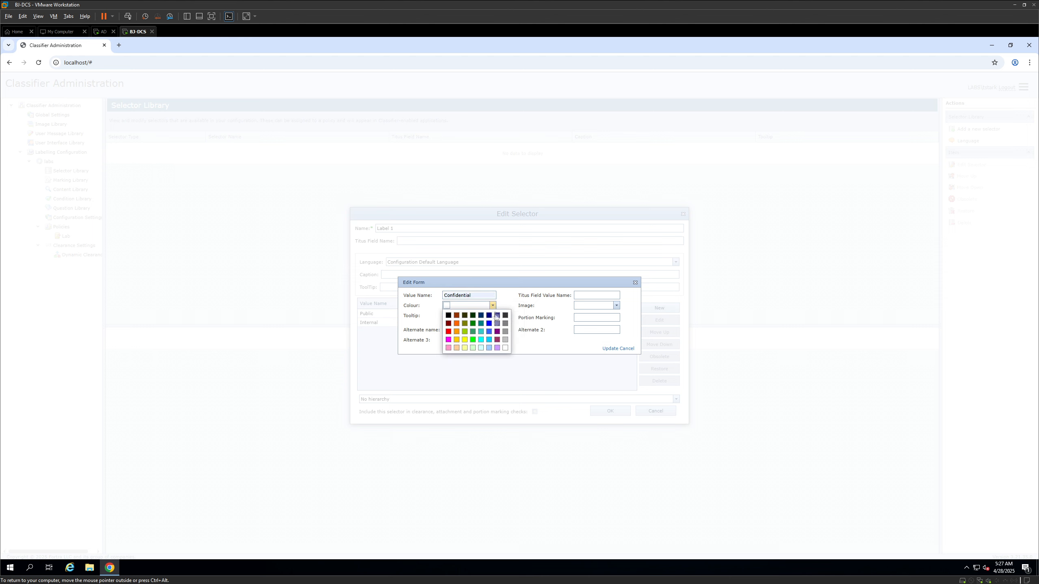
{"action": "left_click", "coordinate": [457, 328]}
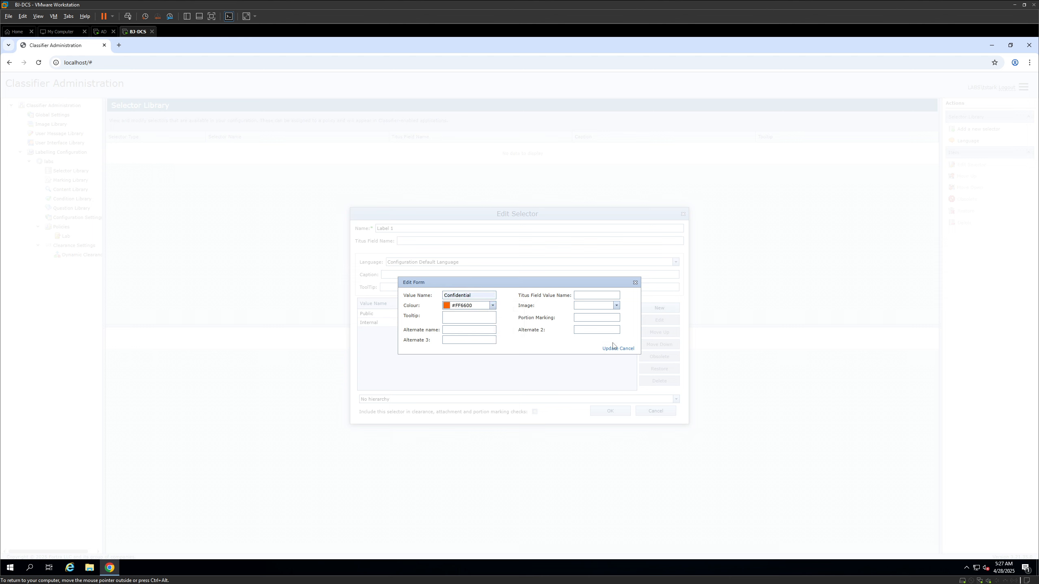
{"action": "left_click", "coordinate": [492, 305]}
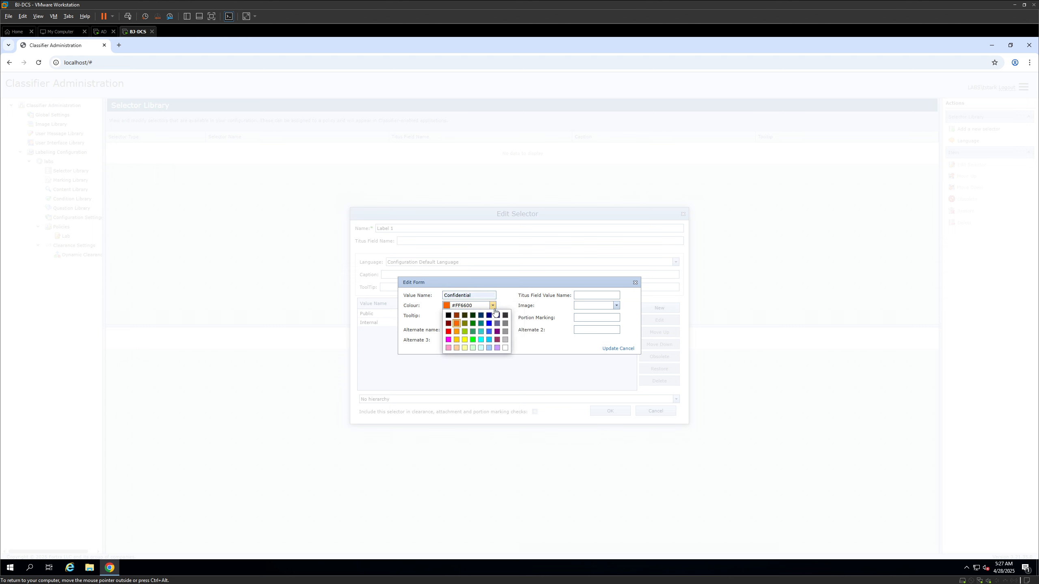
{"action": "left_click", "coordinate": [448, 331]}
{"action": "left_click", "coordinate": [611, 348]}
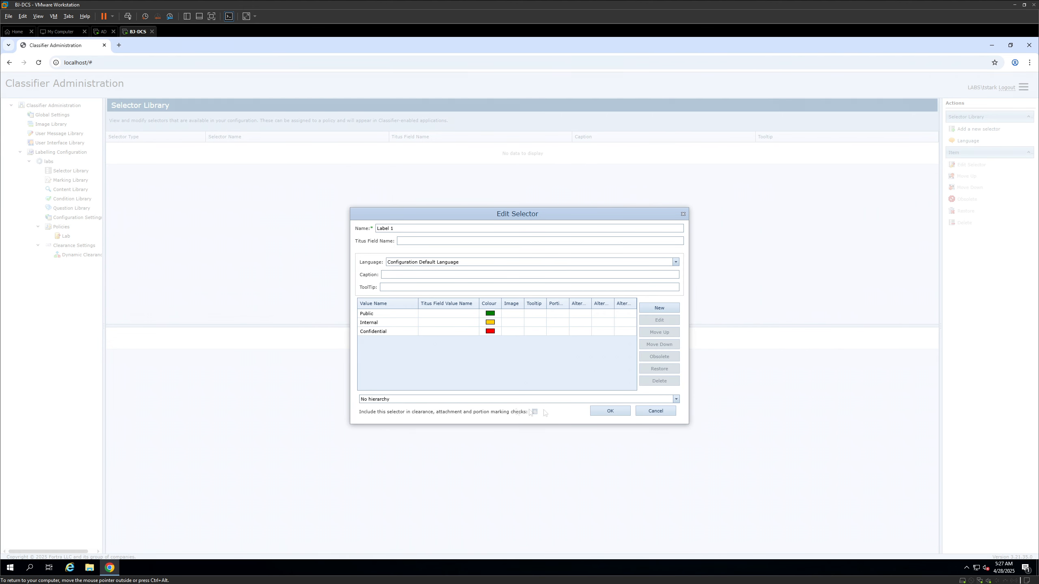
Make Label 1 hierarchical based on item order, included in clearance, attachment and portion marking checks, and save the selector.
{"action": "left_click", "coordinate": [676, 400]}
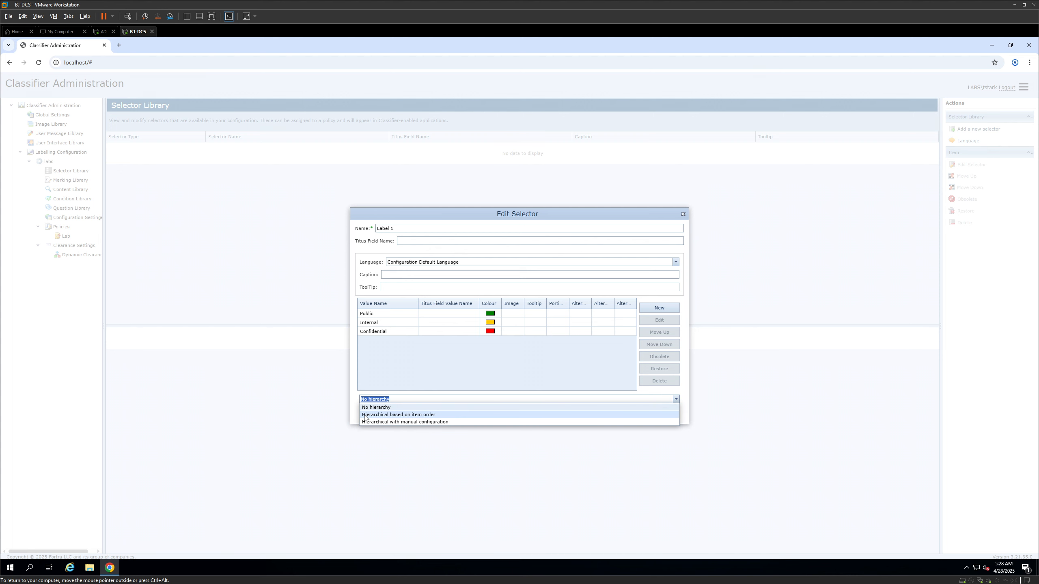
{"action": "left_click", "coordinate": [425, 415]}
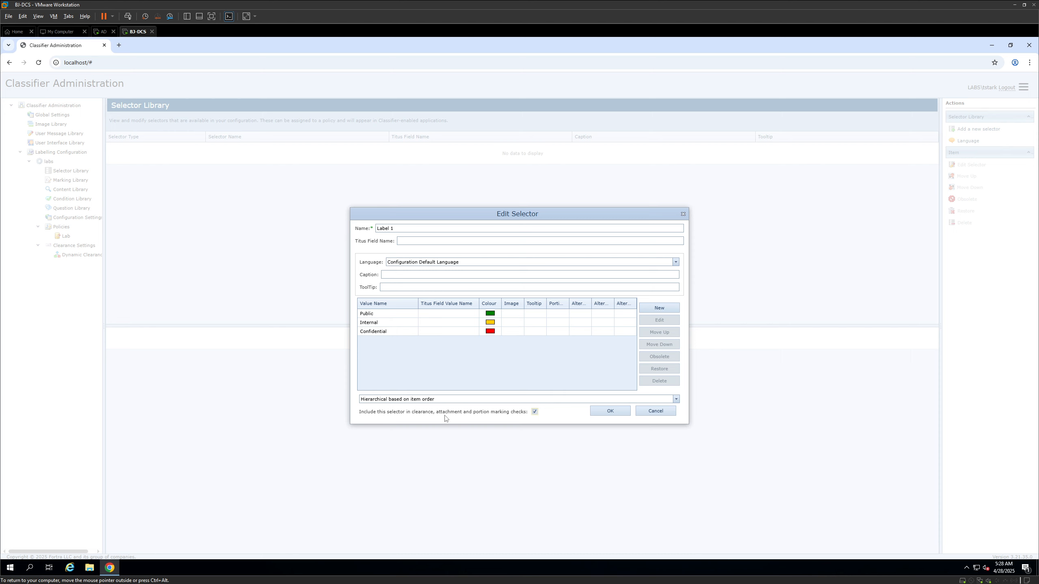
{"action": "left_click", "coordinate": [619, 413]}
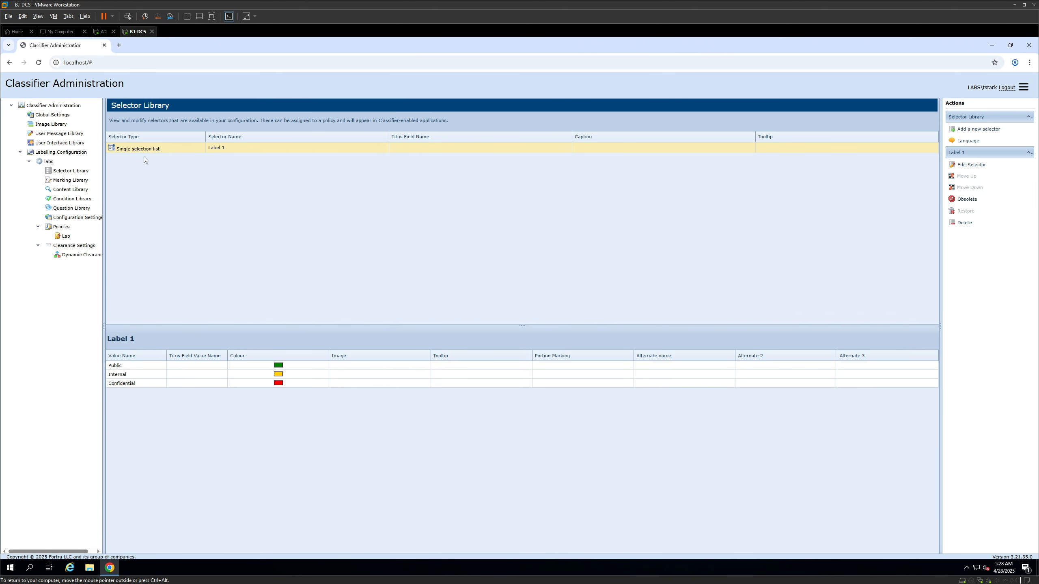
Add the Label 1 selector to the Lab policy and enable it for the ribbon.
{"action": "left_click", "coordinate": [66, 236]}
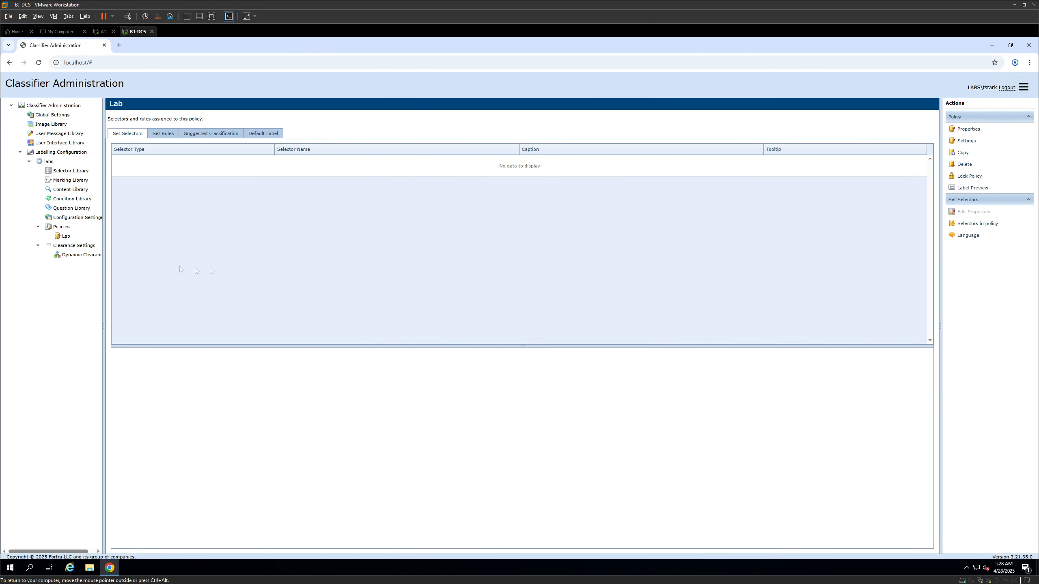
{"action": "left_click", "coordinate": [74, 173]}
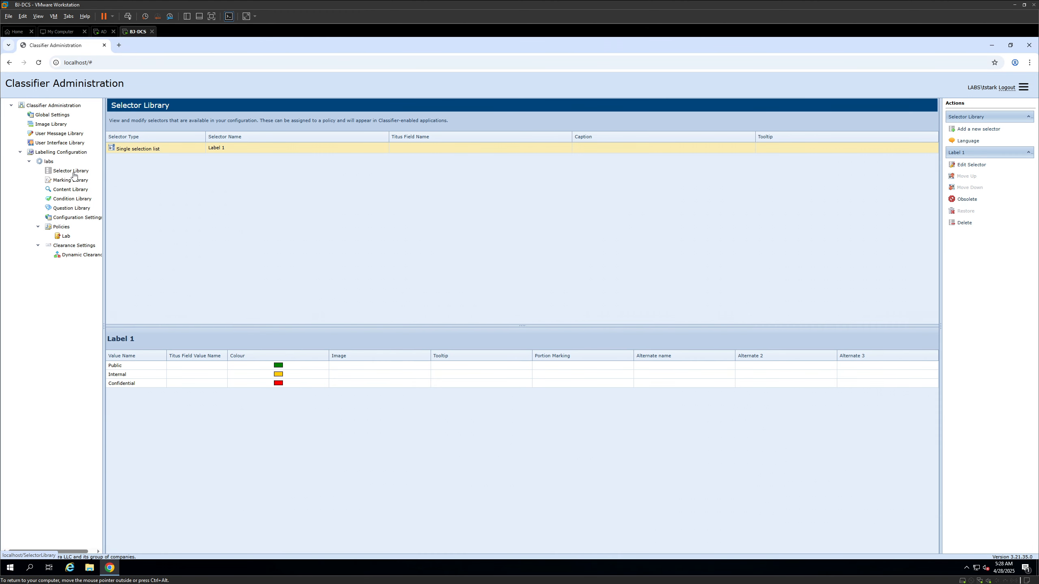
{"action": "left_click", "coordinate": [65, 238]}
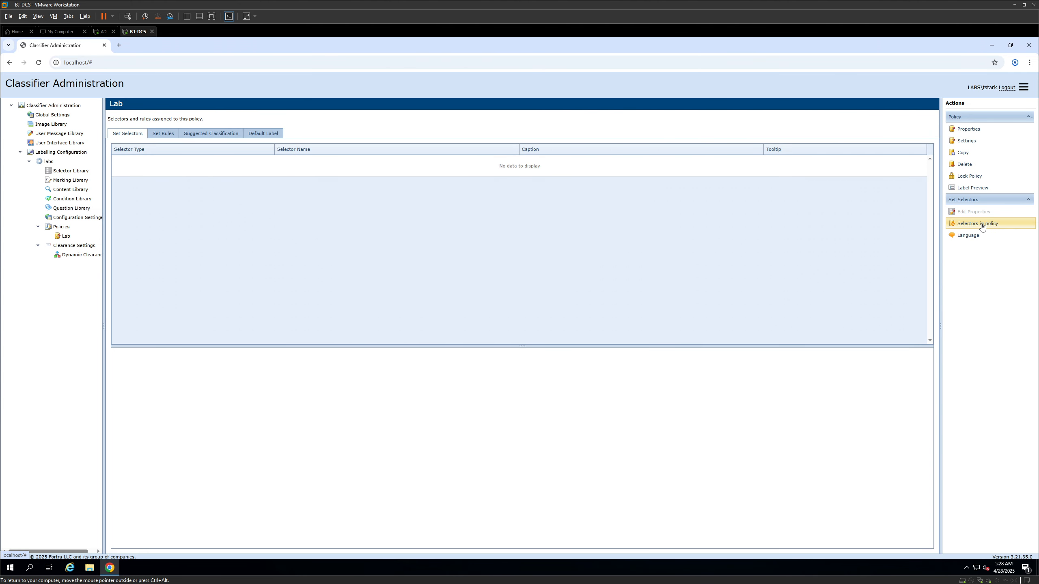
{"action": "left_click", "coordinate": [967, 228]}
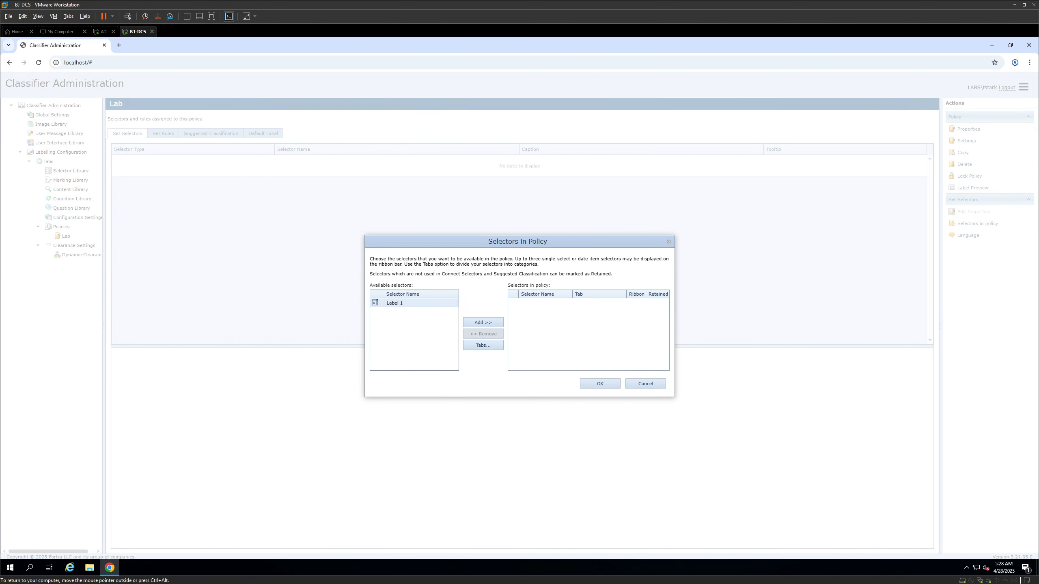
{"action": "left_click", "coordinate": [493, 324]}
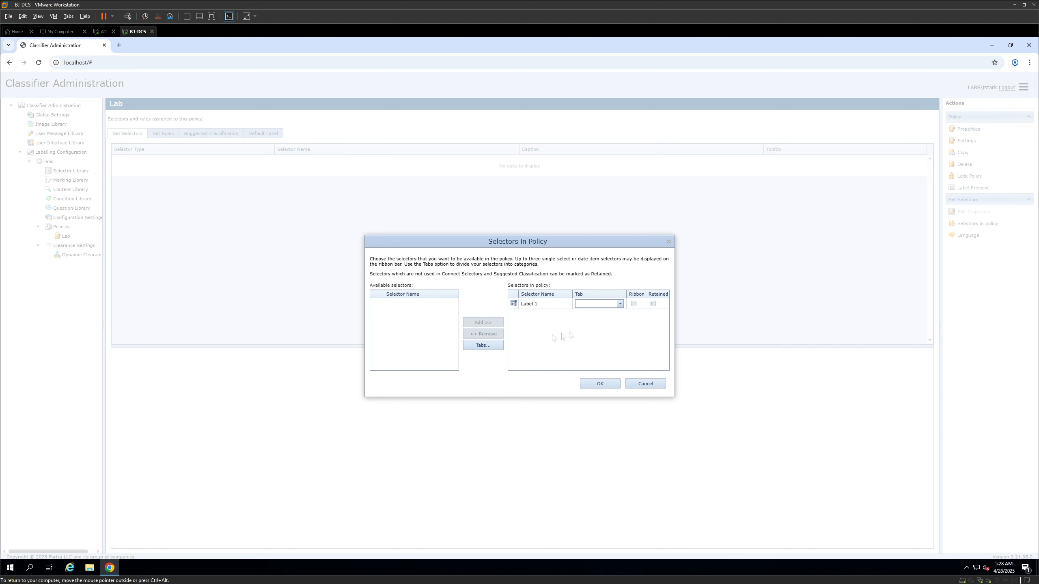
{"action": "left_click", "coordinate": [633, 303]}
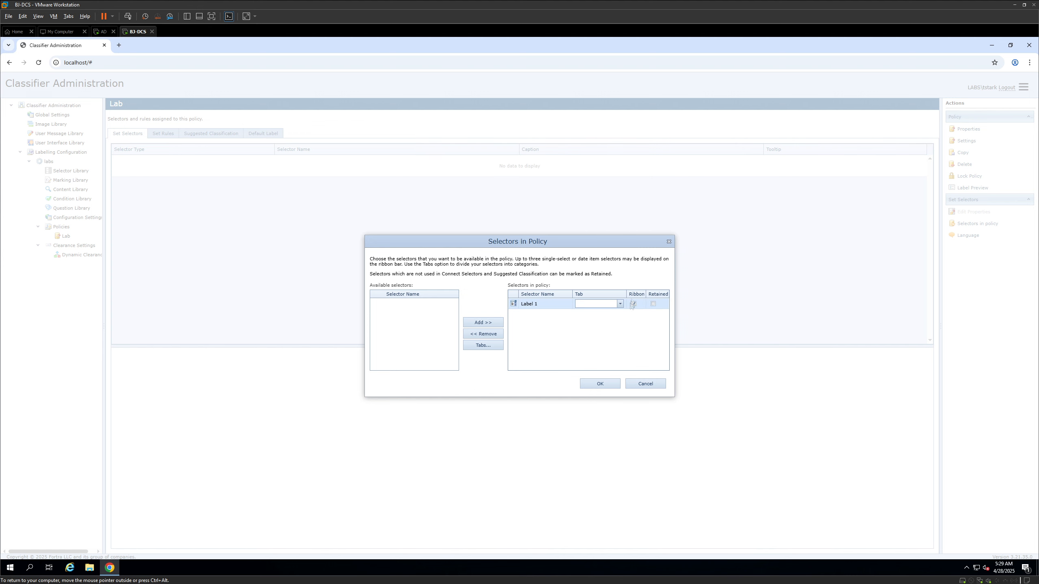
{"action": "left_click", "coordinate": [603, 385]}
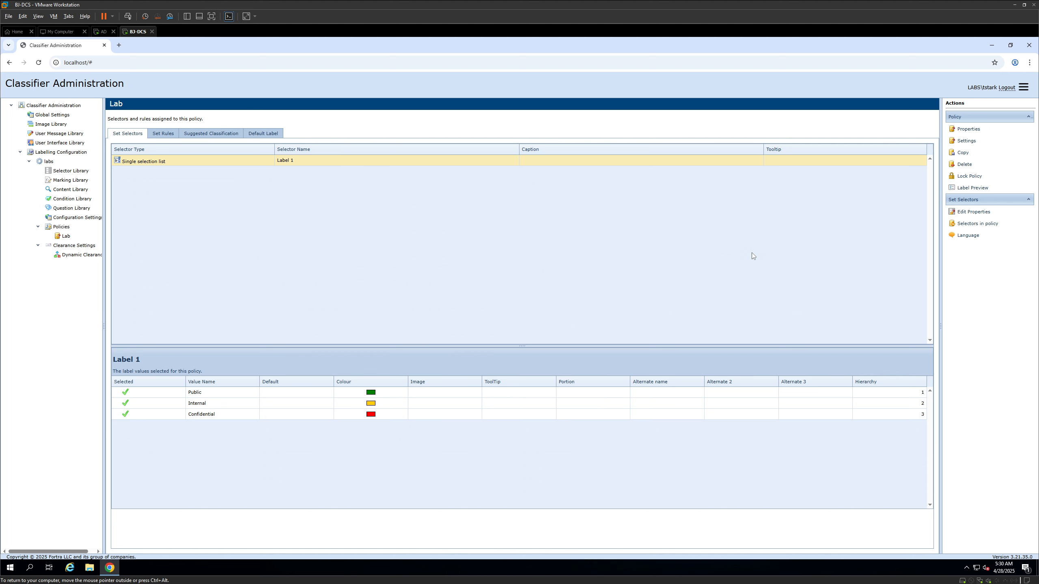
Preview the Lab policy's label and view the classification values it offers.
{"action": "left_click", "coordinate": [1006, 189]}
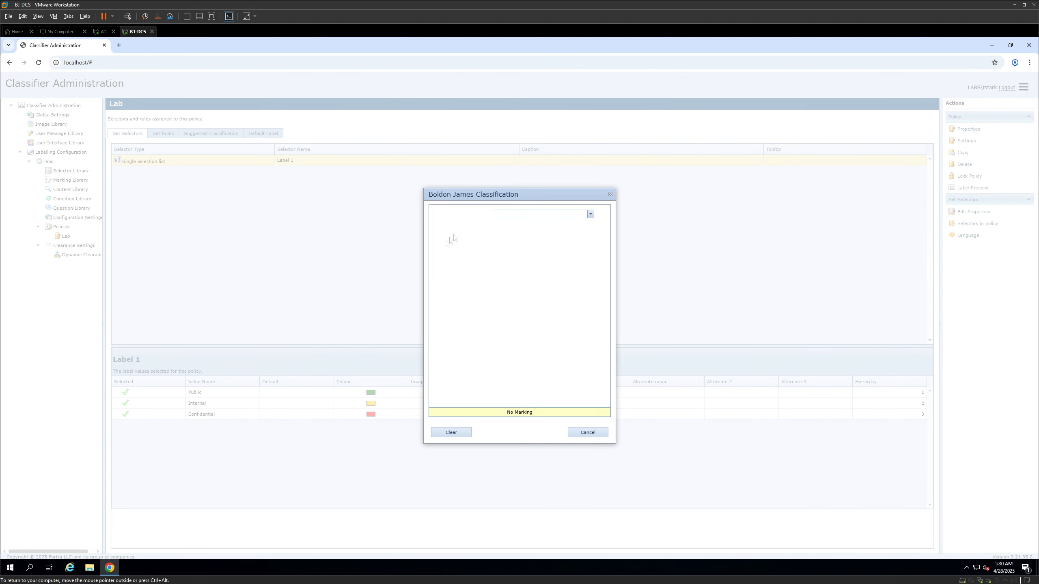
{"action": "left_click", "coordinate": [589, 214]}
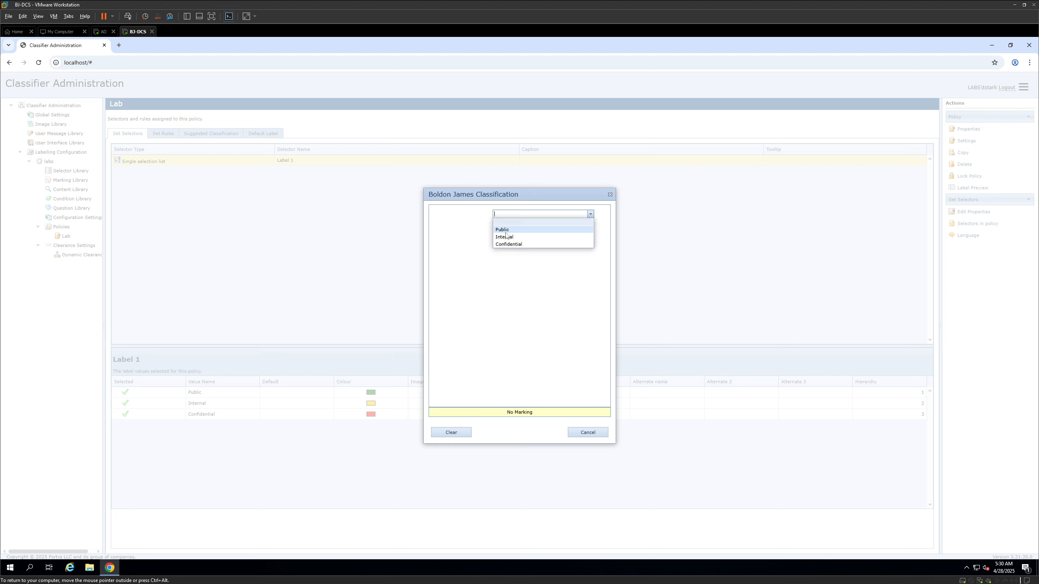
{"action": "left_click", "coordinate": [574, 437]}
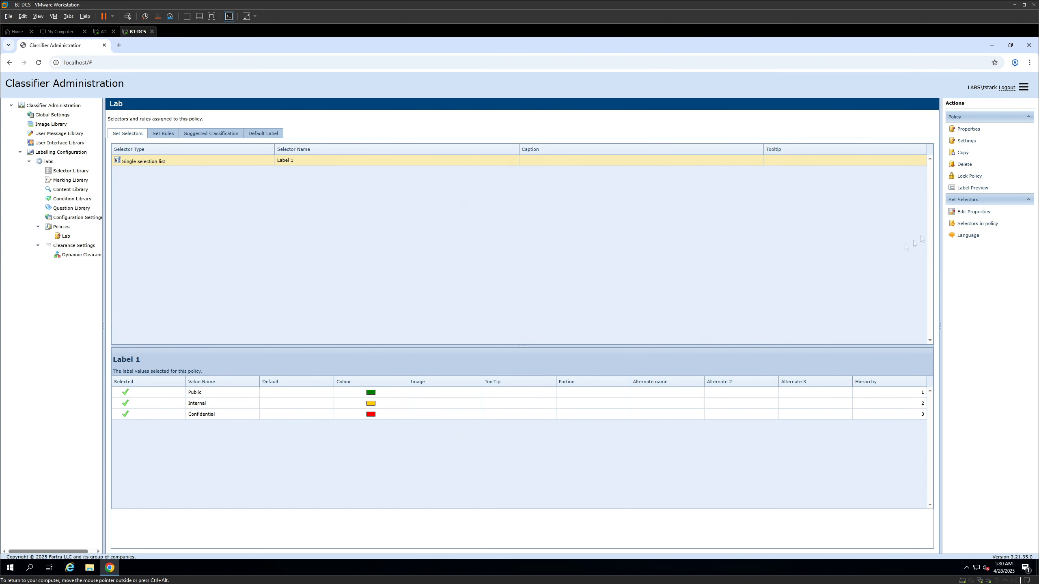
In the Lab policy's Label 1 properties, show values as colour and text and set the display style to buttons.
{"action": "left_click", "coordinate": [972, 212]}
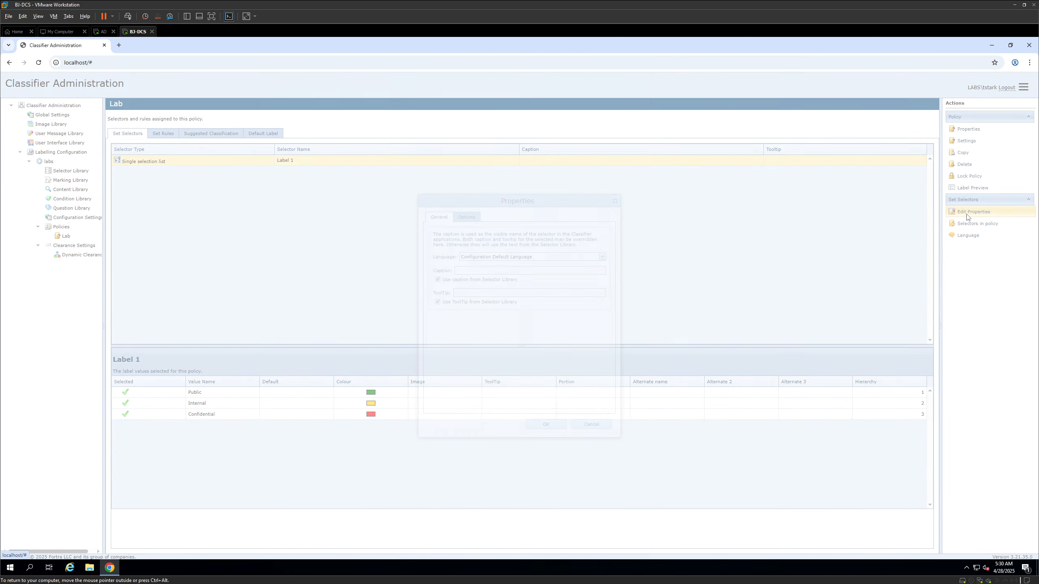
{"action": "left_click", "coordinate": [457, 220]}
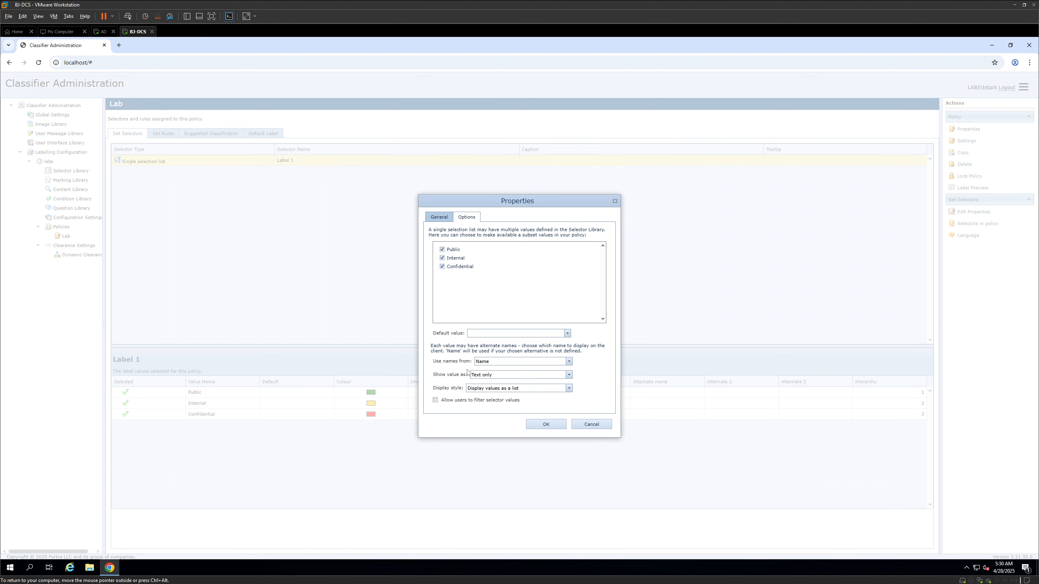
{"action": "left_click", "coordinate": [569, 363]}
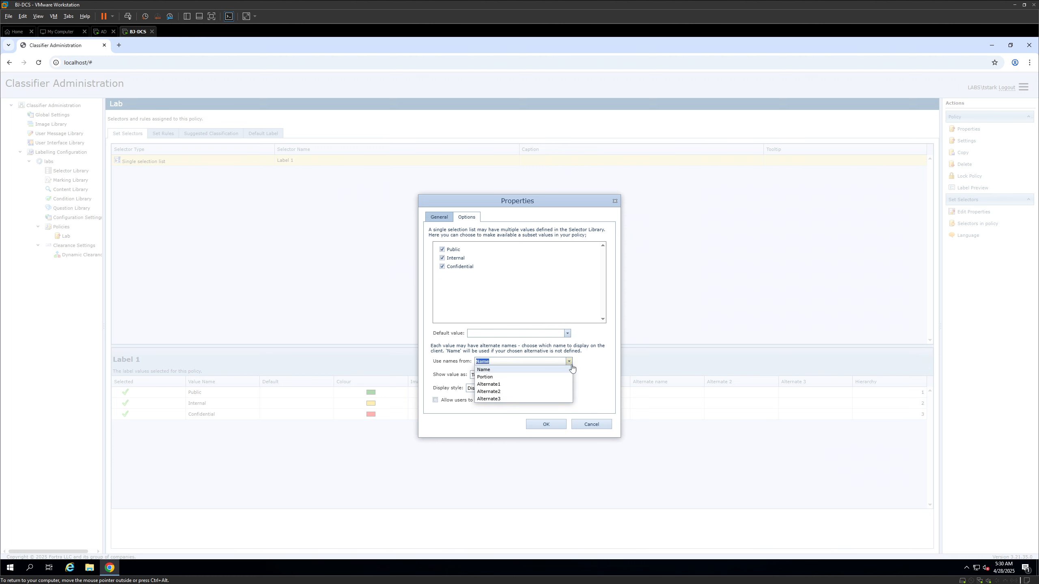
{"action": "left_click", "coordinate": [569, 362]}
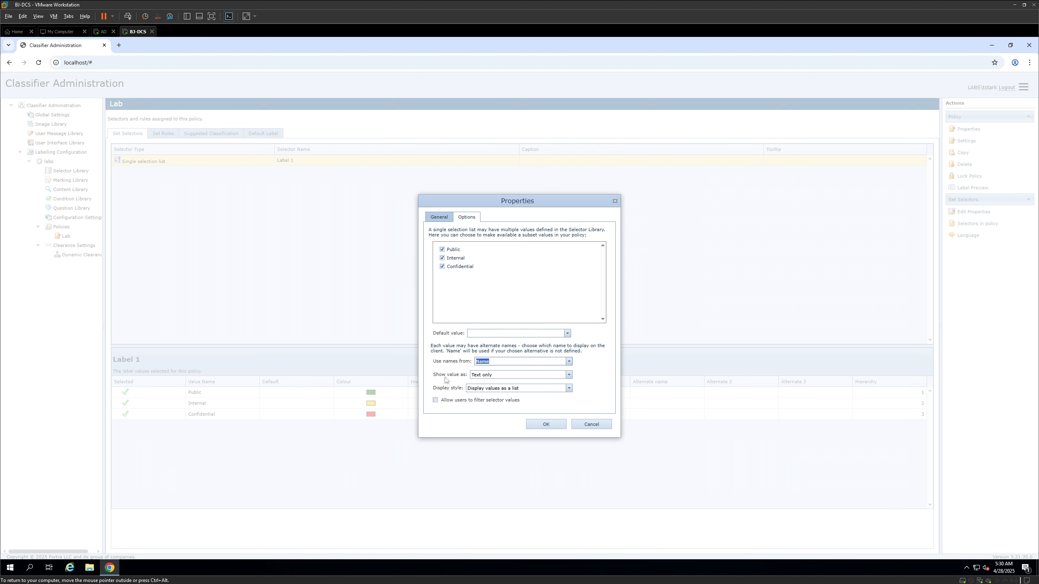
{"action": "left_click", "coordinate": [492, 374]}
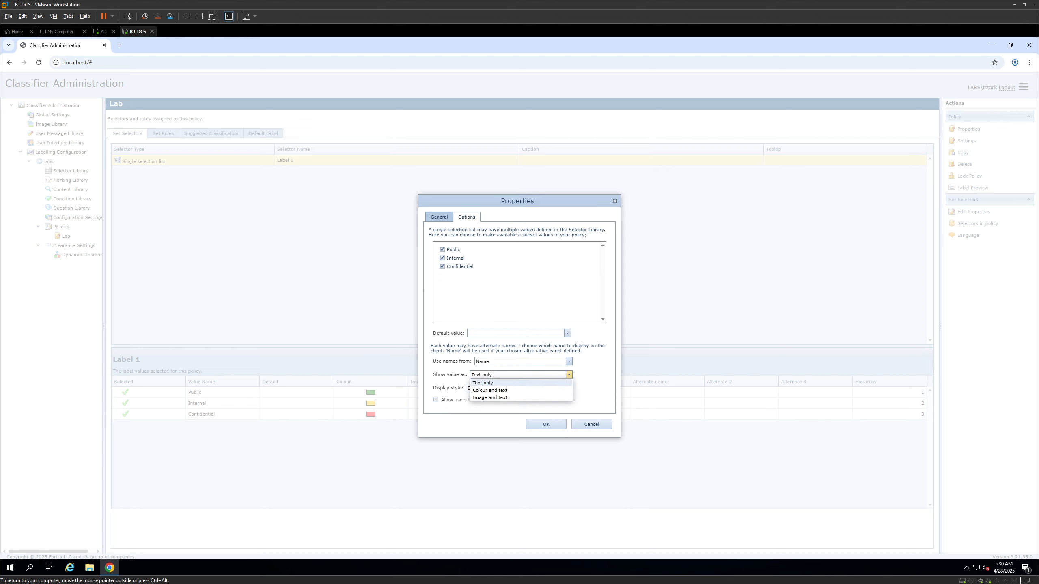
{"action": "left_click", "coordinate": [504, 391]}
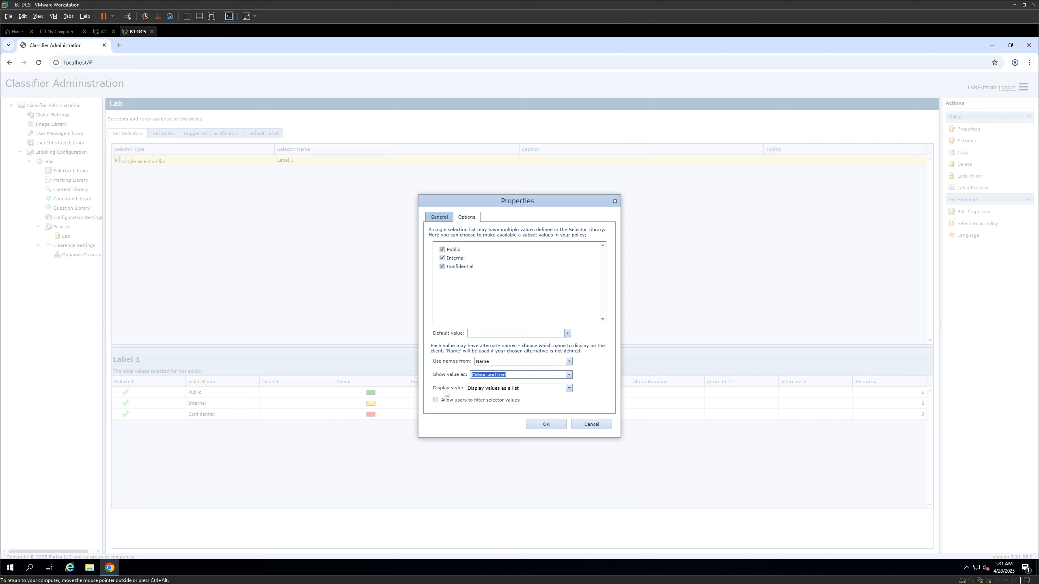
{"action": "left_click", "coordinate": [432, 390]}
{"action": "left_click", "coordinate": [468, 389]}
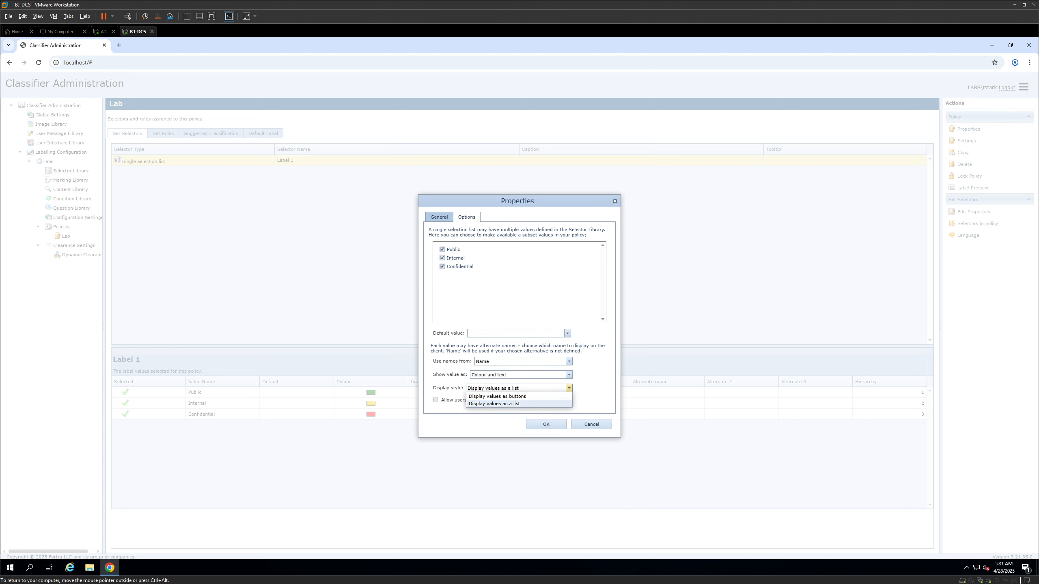
{"action": "left_click", "coordinate": [490, 397]}
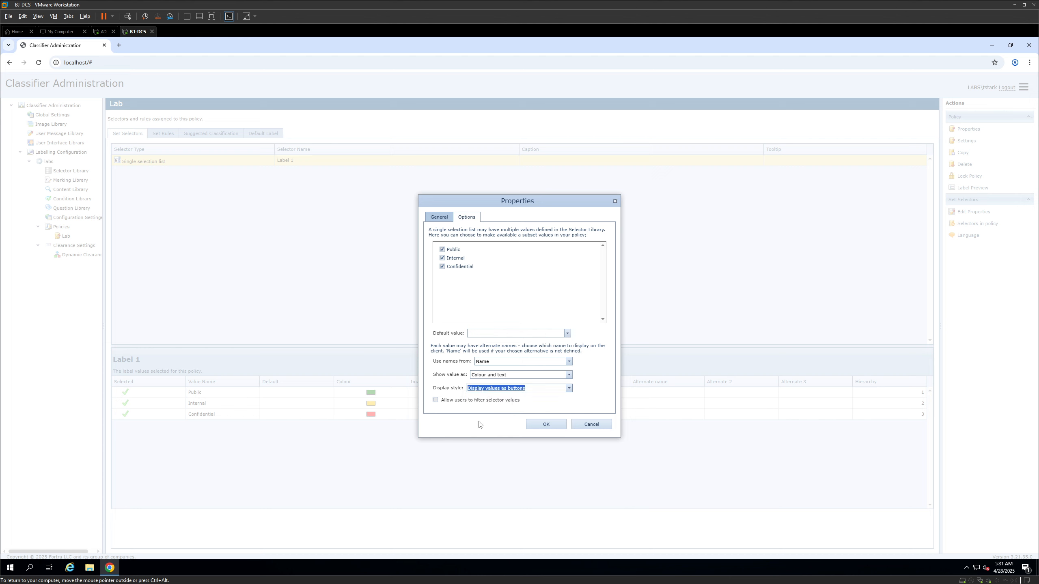
{"action": "left_click", "coordinate": [445, 369]}
Set Label 1's default value to Public, save its properties and preview the label.
{"action": "left_click", "coordinate": [567, 333]}
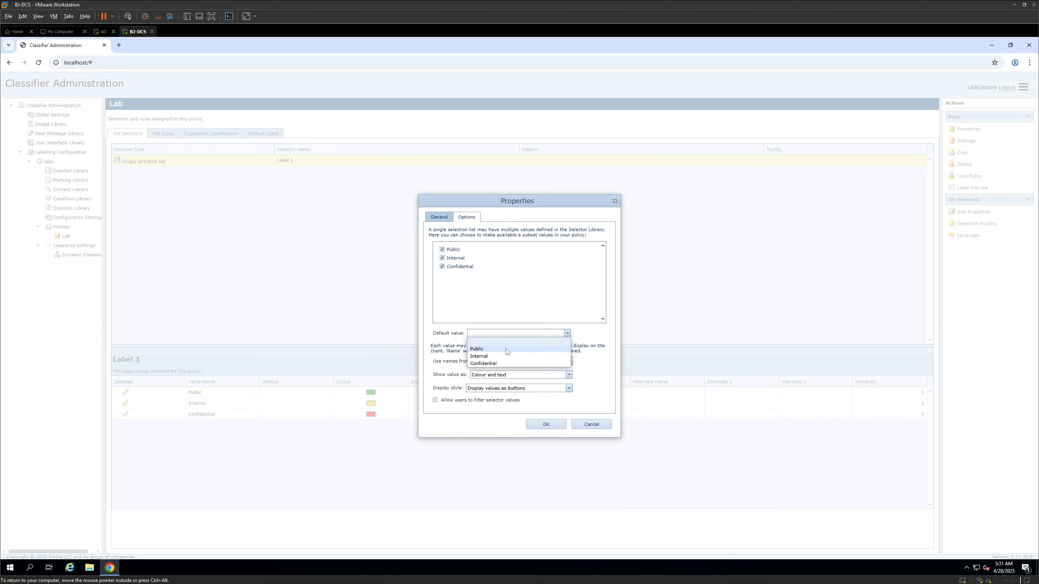
{"action": "left_click", "coordinate": [507, 348]}
{"action": "left_click", "coordinate": [568, 333]}
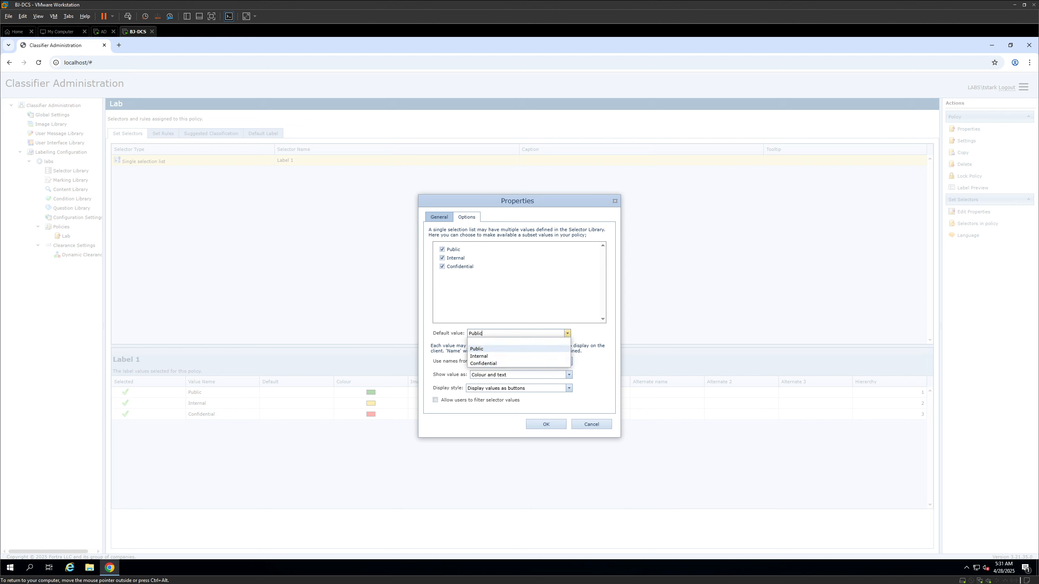
{"action": "left_click", "coordinate": [486, 350]}
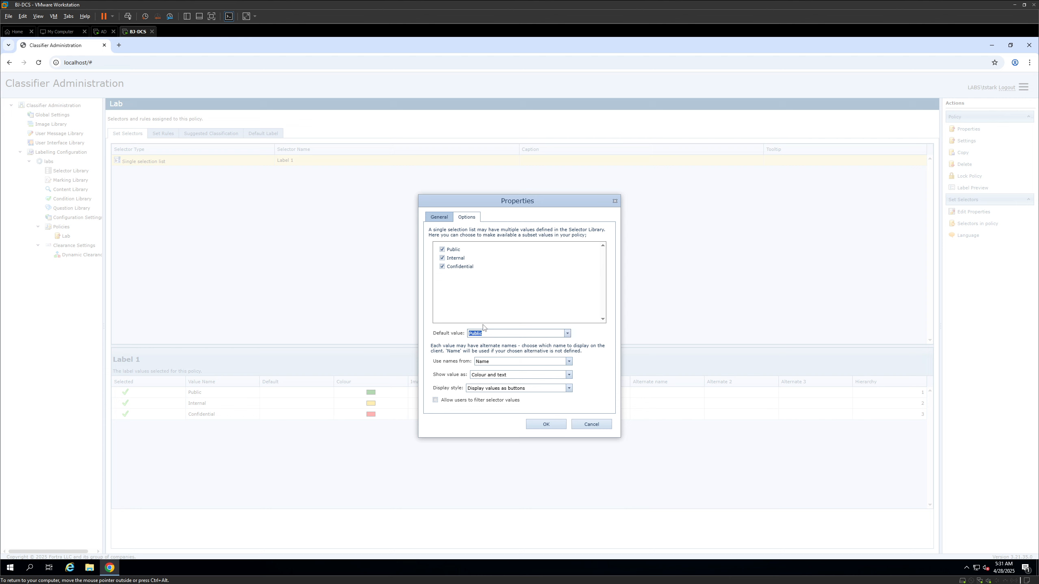
{"action": "left_click", "coordinate": [547, 423]}
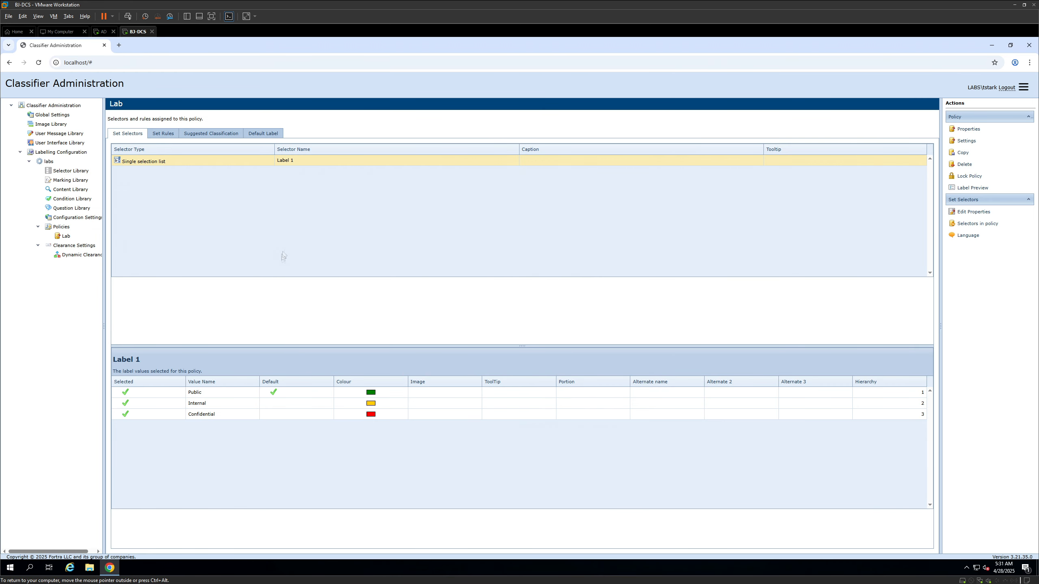
{"action": "left_click", "coordinate": [965, 188]}
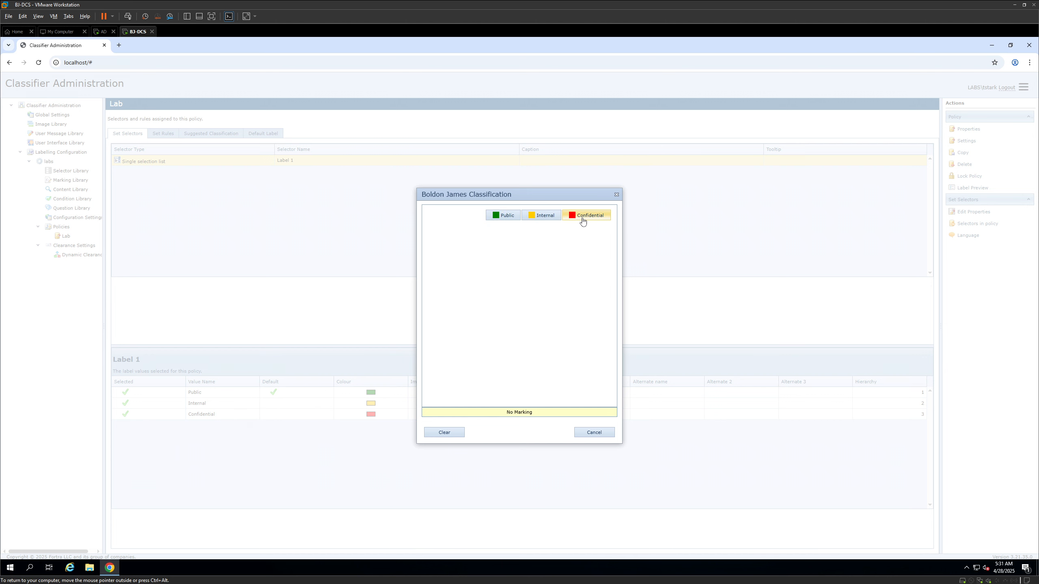
{"action": "left_click", "coordinate": [595, 433]}
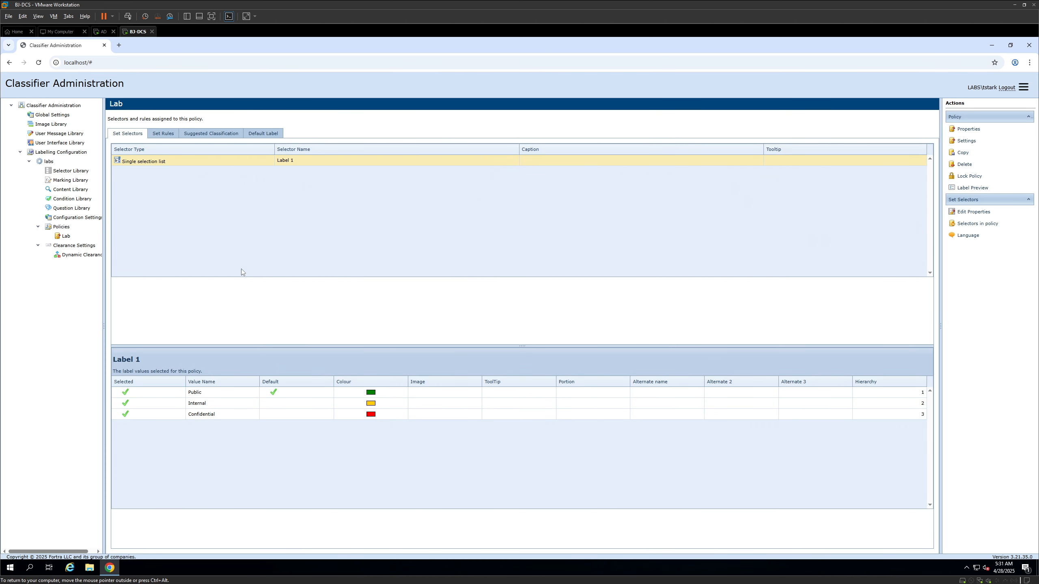
Open the configuration folder paths and check the folder set for publishing the configuration.
{"action": "left_click", "coordinate": [62, 107]}
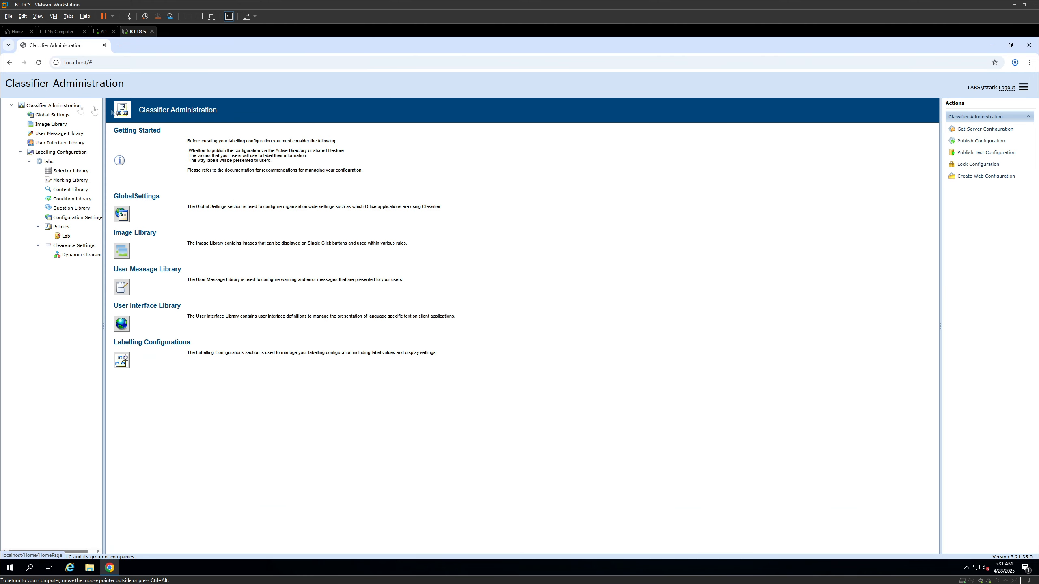
{"action": "left_click", "coordinate": [1024, 93]}
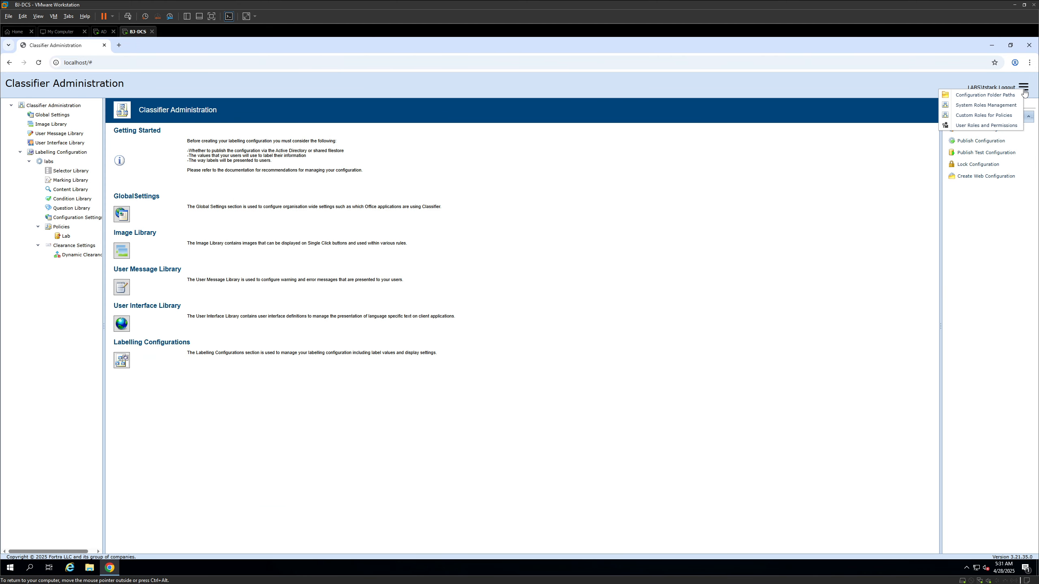
{"action": "left_click", "coordinate": [1009, 97]}
{"action": "left_click_drag", "start_coordinate": [459, 307], "coordinate": [398, 305]}
Locate the BoldonJamesConfig folder on drive E: in File Explorer, then return to Classifier Administration and accept the folder settings.
{"action": "left_click", "coordinate": [90, 568]}
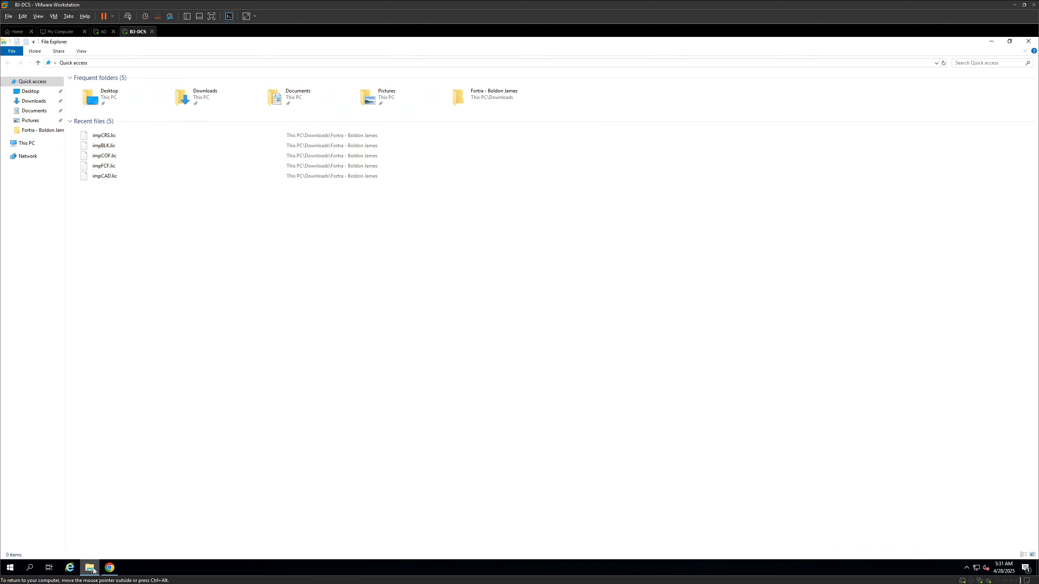
{"action": "left_click", "coordinate": [28, 144]}
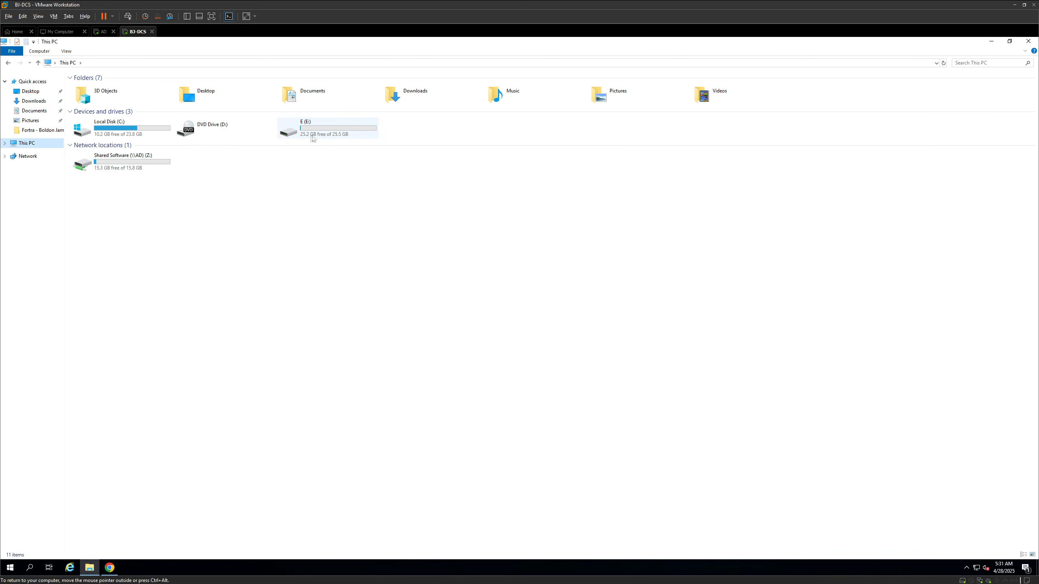
{"action": "double_click", "coordinate": [308, 139]}
{"action": "double_click", "coordinate": [124, 97]}
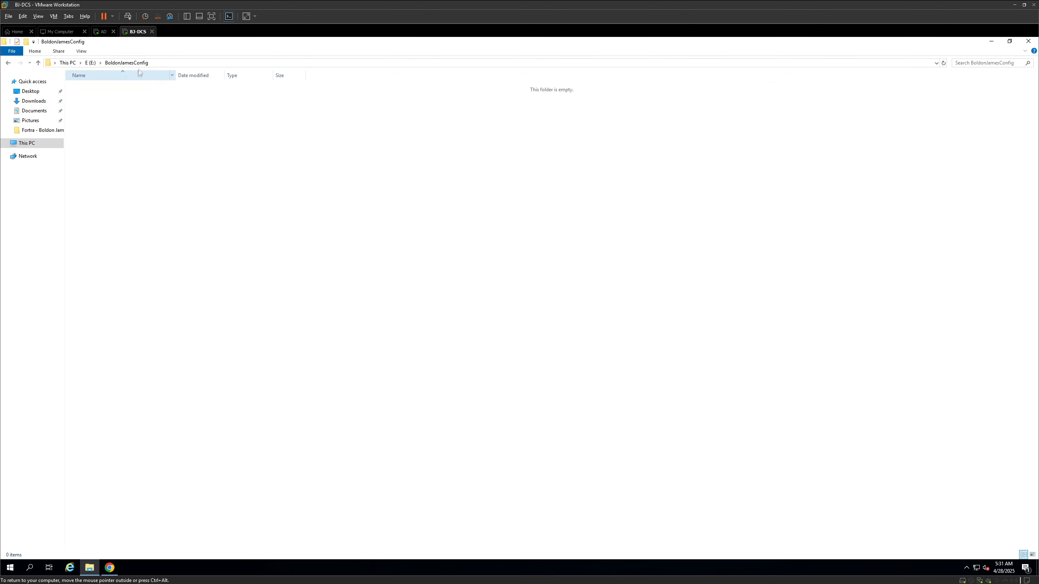
{"action": "key", "text": "alt+d"}
{"action": "left_click", "coordinate": [109, 567]}
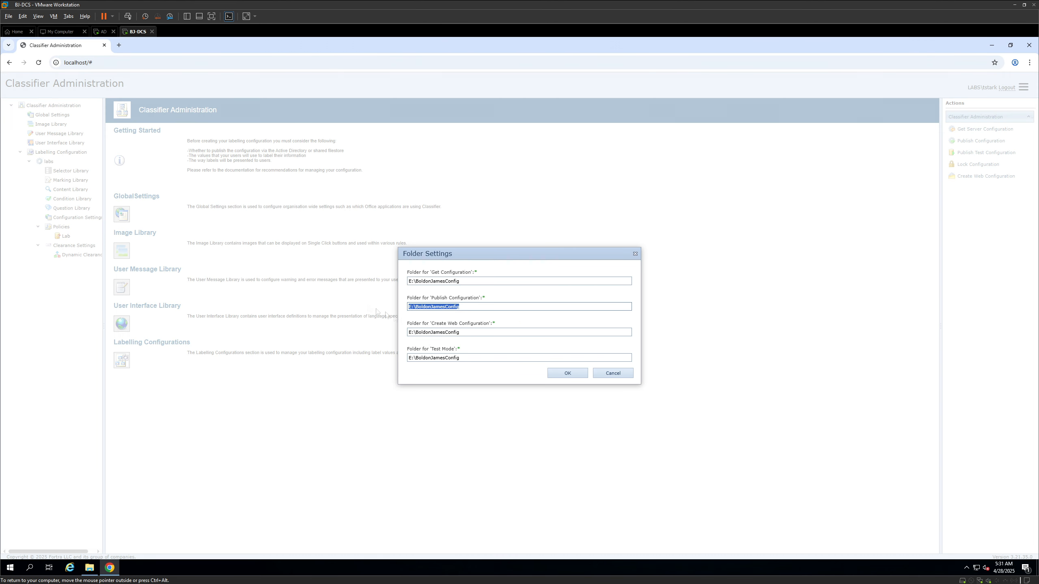
{"action": "left_click", "coordinate": [567, 373]}
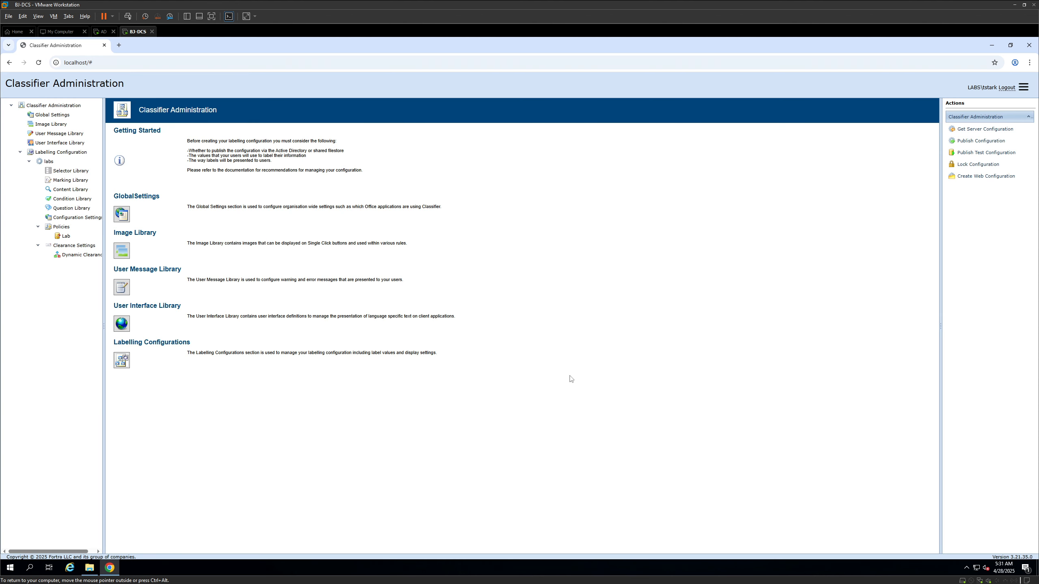
Publish the configuration to the file store with the reason "policy 1" and check the BoldonJamesConfig folder in File Explorer.
{"action": "left_click", "coordinate": [981, 141]}
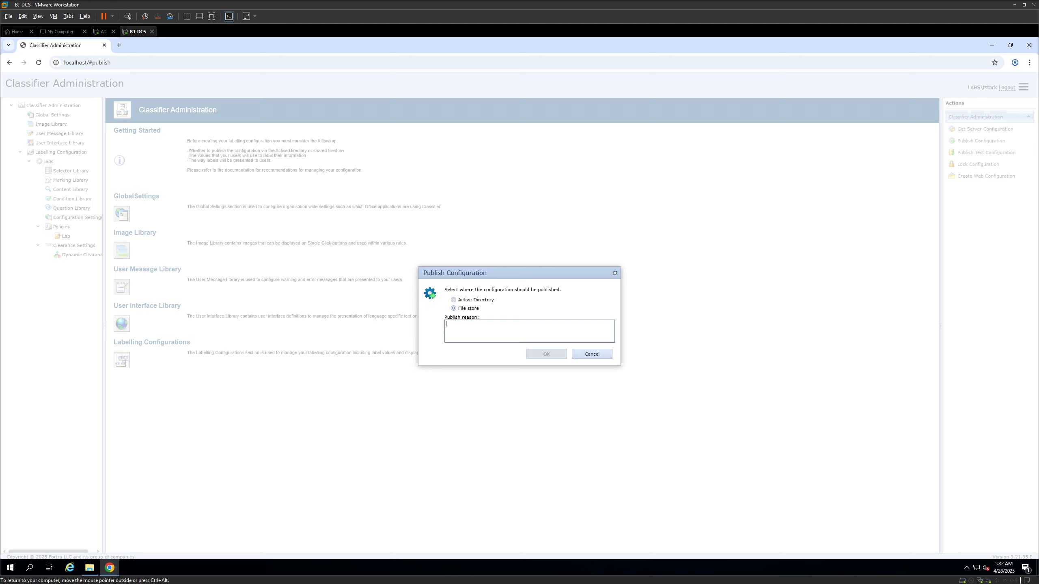
{"action": "type", "text": "policy 1"}
{"action": "left_click", "coordinate": [543, 352]}
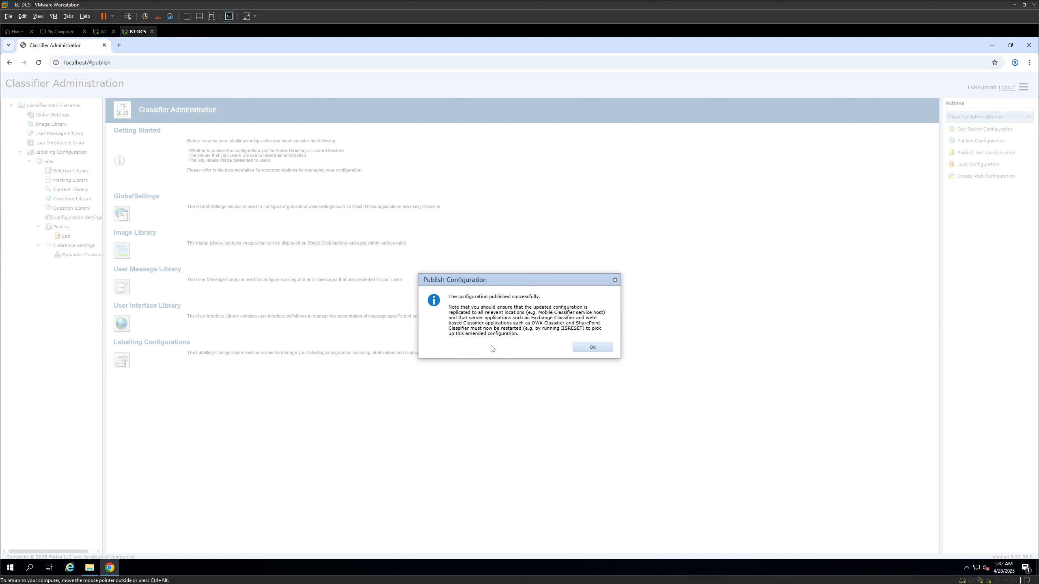
{"action": "left_click", "coordinate": [596, 347]}
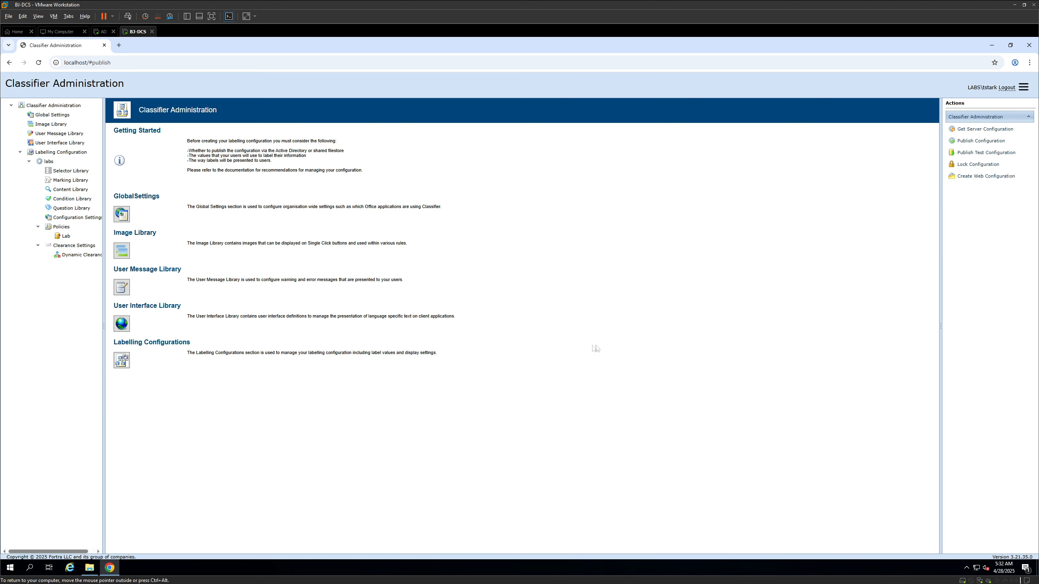
{"action": "left_click", "coordinate": [89, 567]}
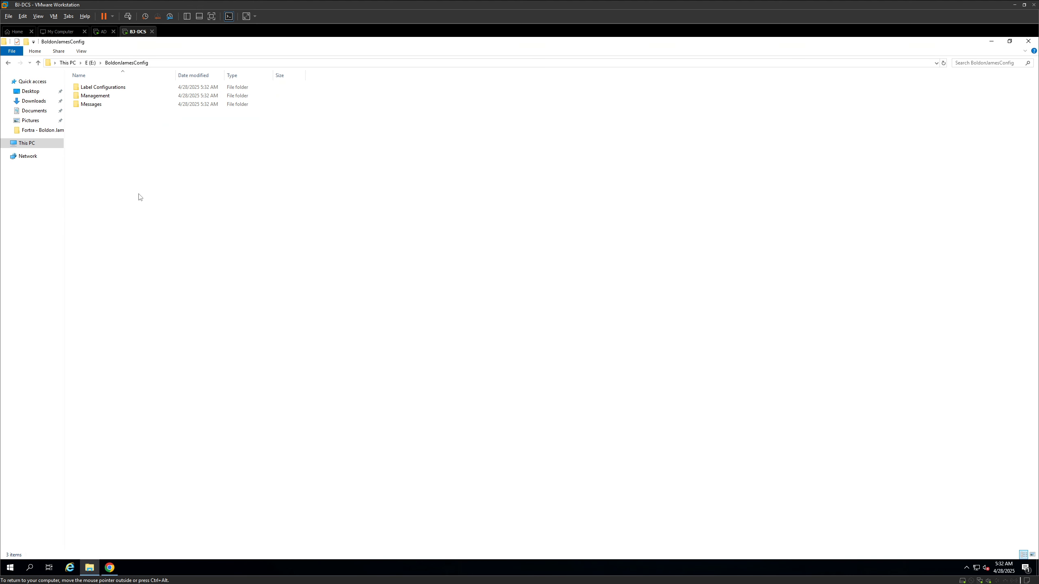
Check the published configuration folders inside BoldonJamesConfig and refresh the folder view.
{"action": "left_click_drag", "start_coordinate": [100, 133], "coordinate": [107, 78]}
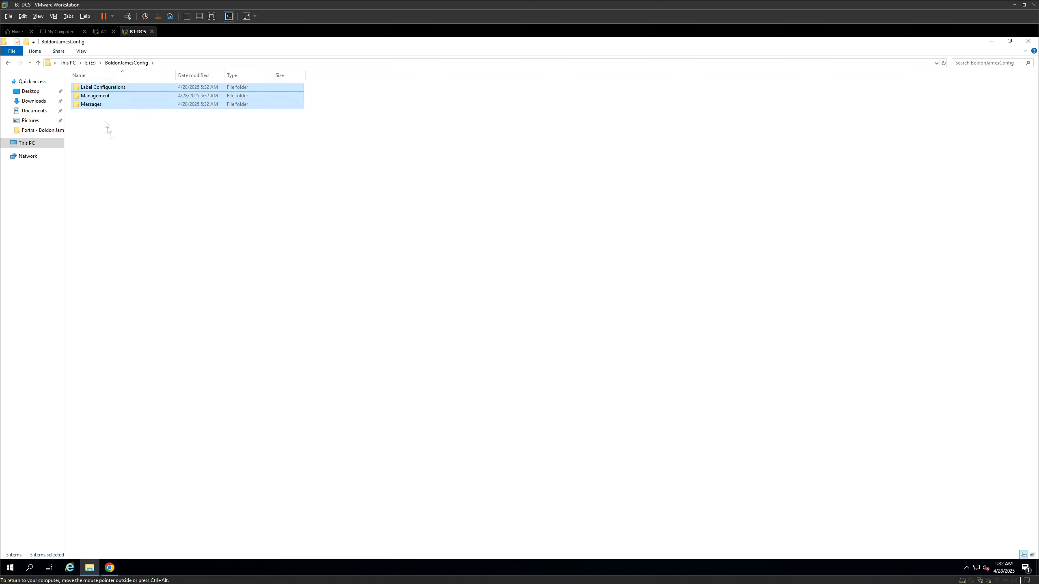
{"action": "left_click", "coordinate": [120, 148]}
{"action": "right_click", "coordinate": [121, 148]}
{"action": "left_click", "coordinate": [128, 176]}
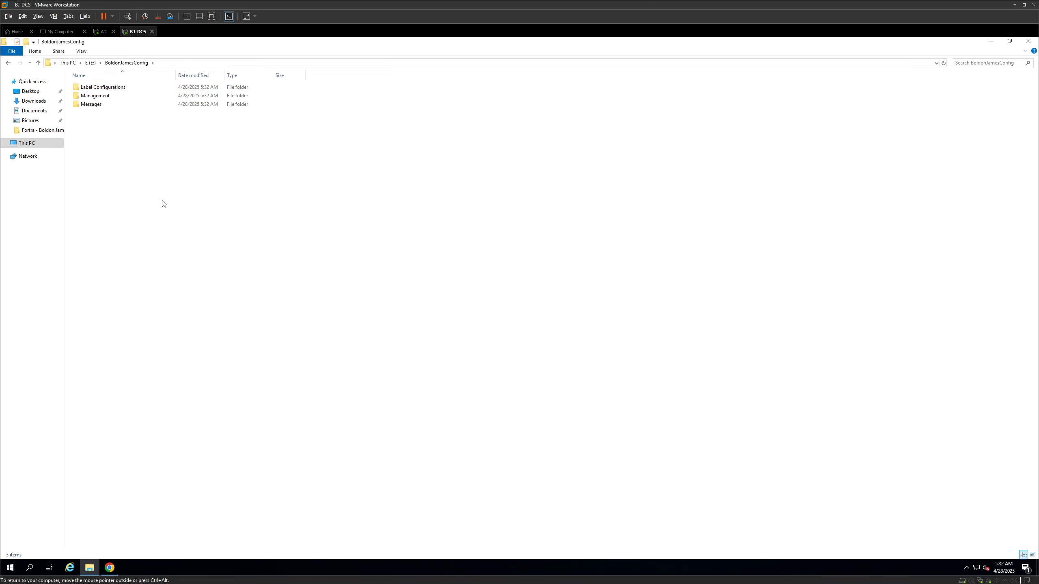
Switch back to Classifier Administration and review the labs Selector Library and the Lab policy's selectors and rules.
{"action": "left_click", "coordinate": [104, 570]}
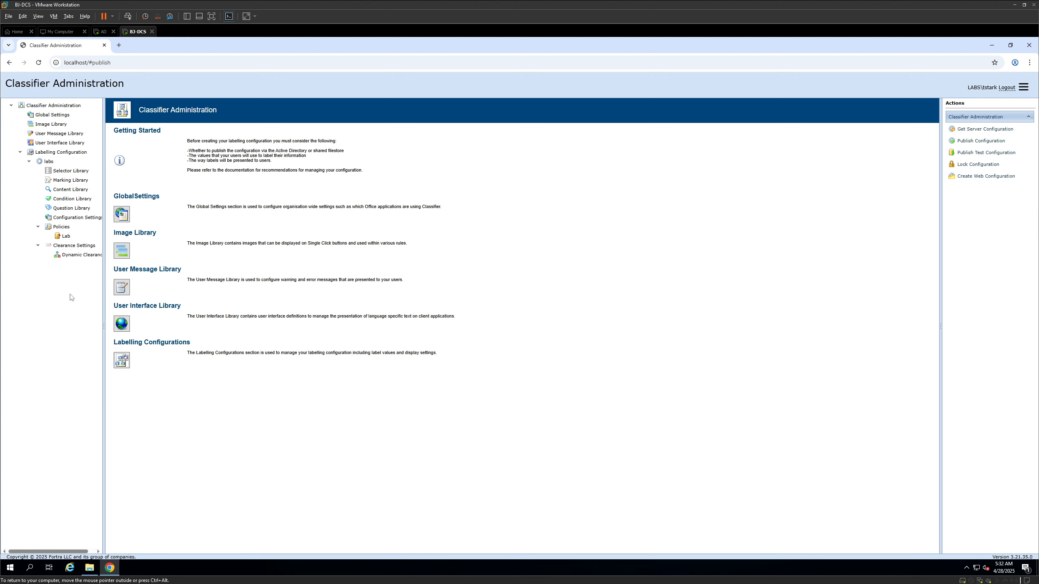
{"action": "left_click", "coordinate": [79, 172]}
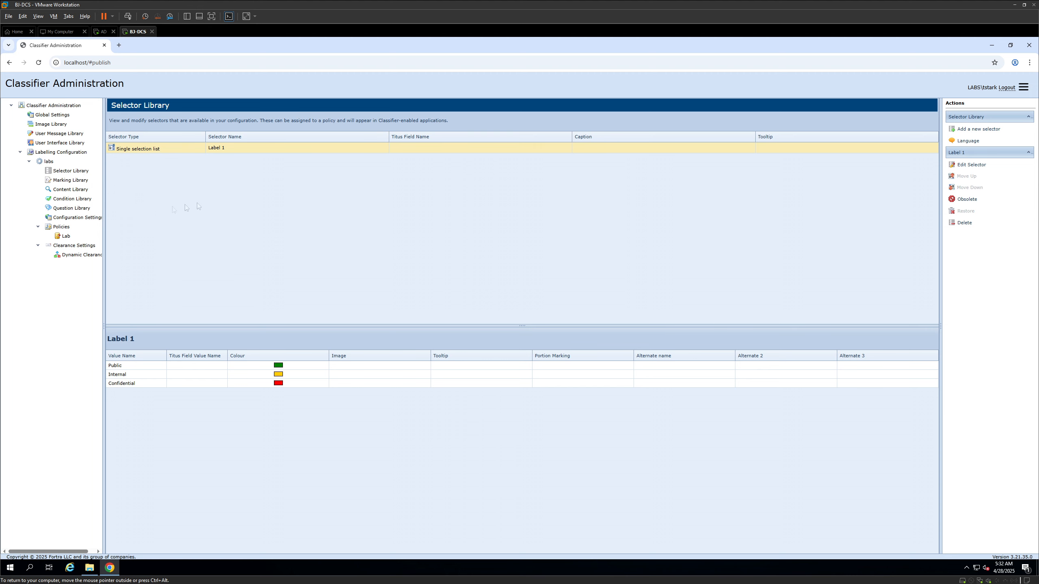
{"action": "left_click", "coordinate": [65, 236]}
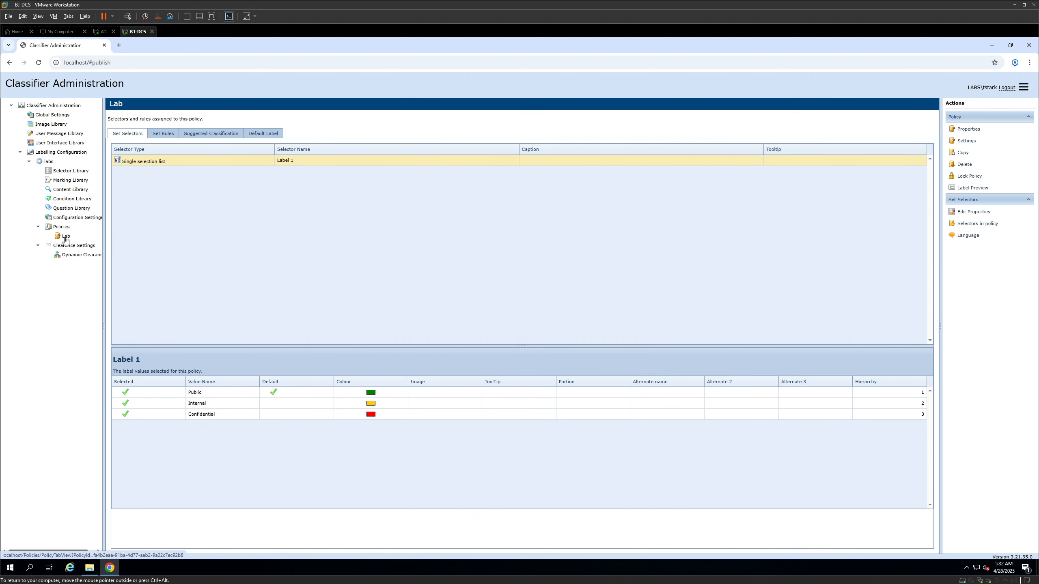
{"action": "left_click", "coordinate": [161, 135]}
{"action": "left_click", "coordinate": [133, 135]}
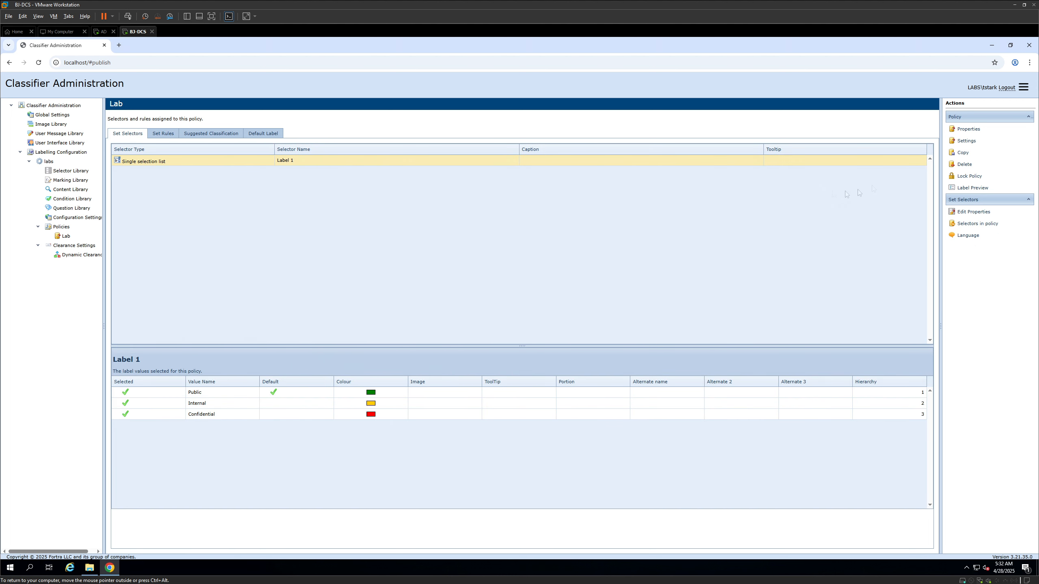